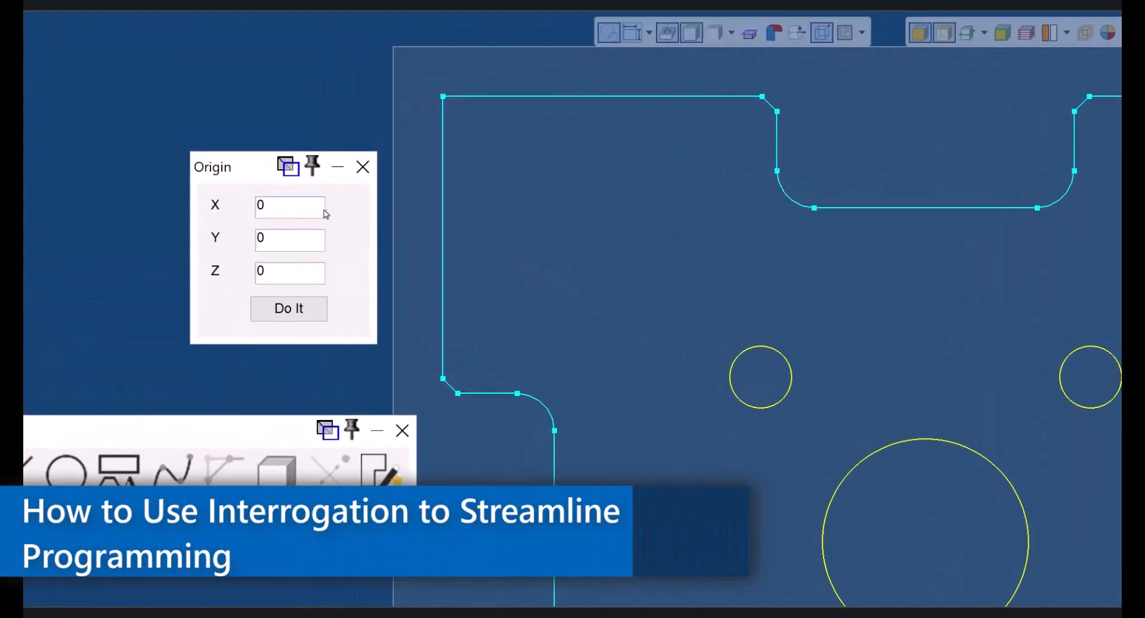
Fill the origin's X from the corner, the large circle, the upper-left small circle and finally the left notch arc's lower end, 0.975
left_click_drag(270, 196, 237, 198)
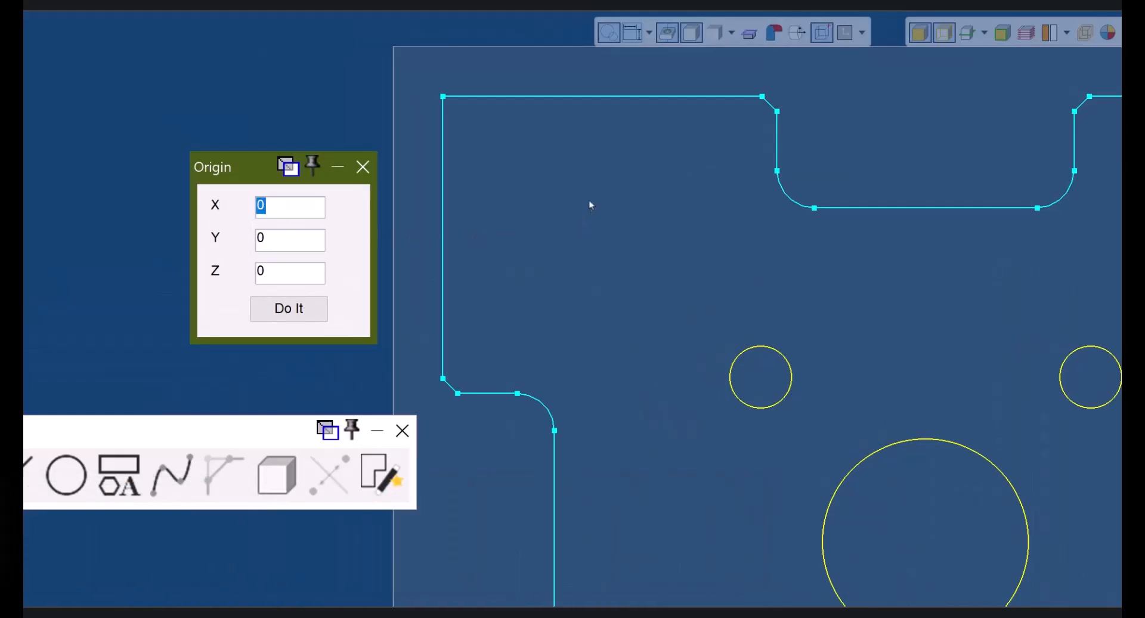
left_click(443, 97)
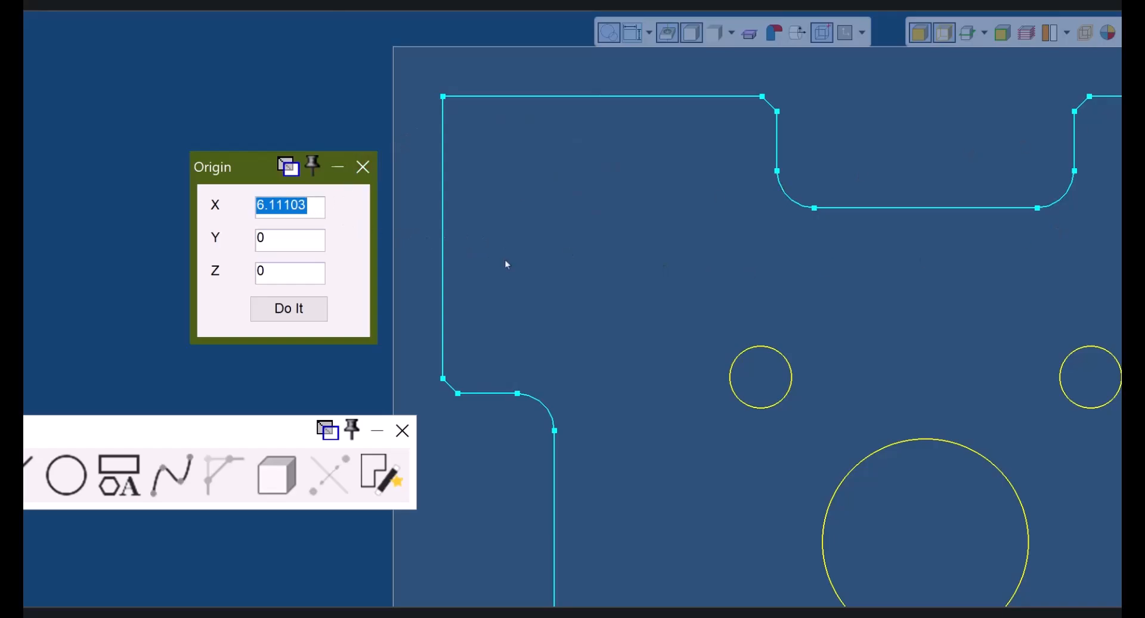
left_click(901, 445)
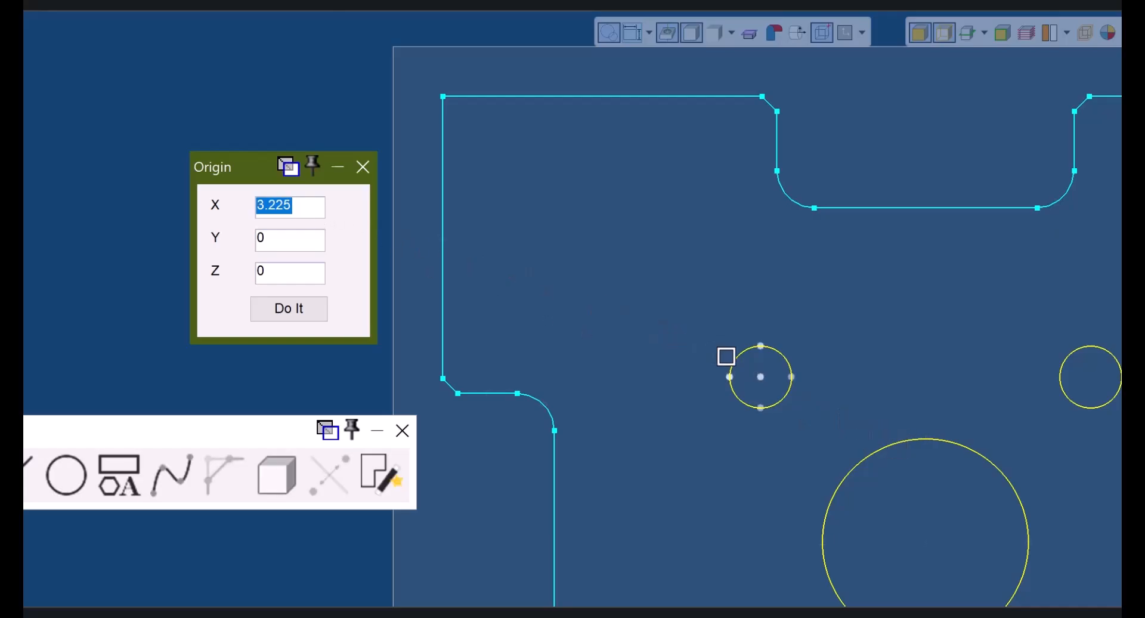
left_click(739, 362)
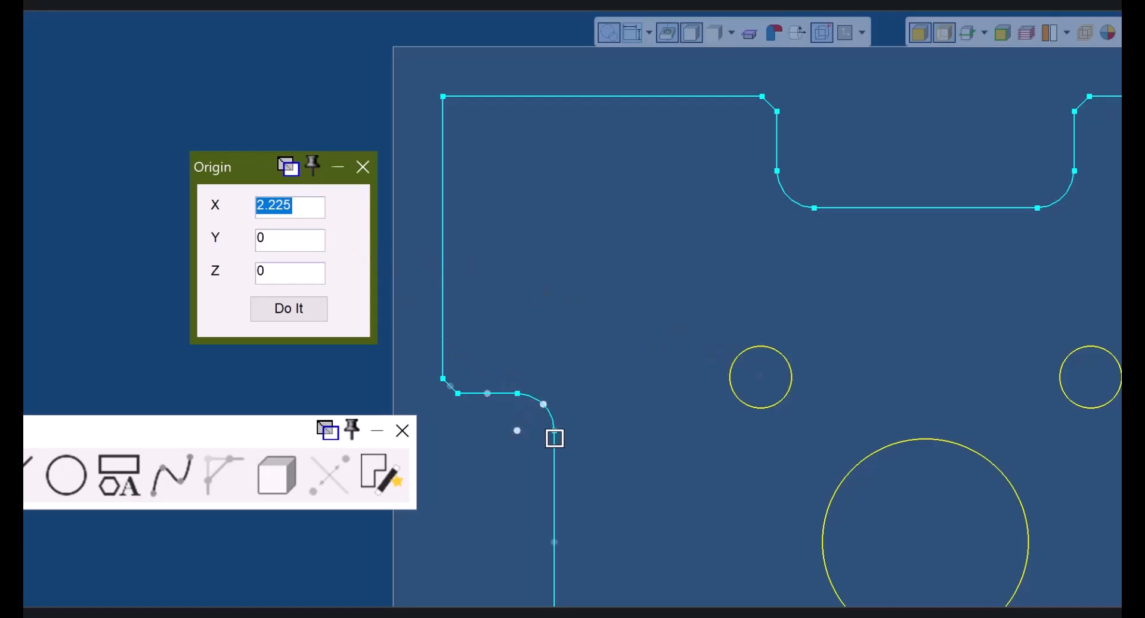
left_click(554, 431)
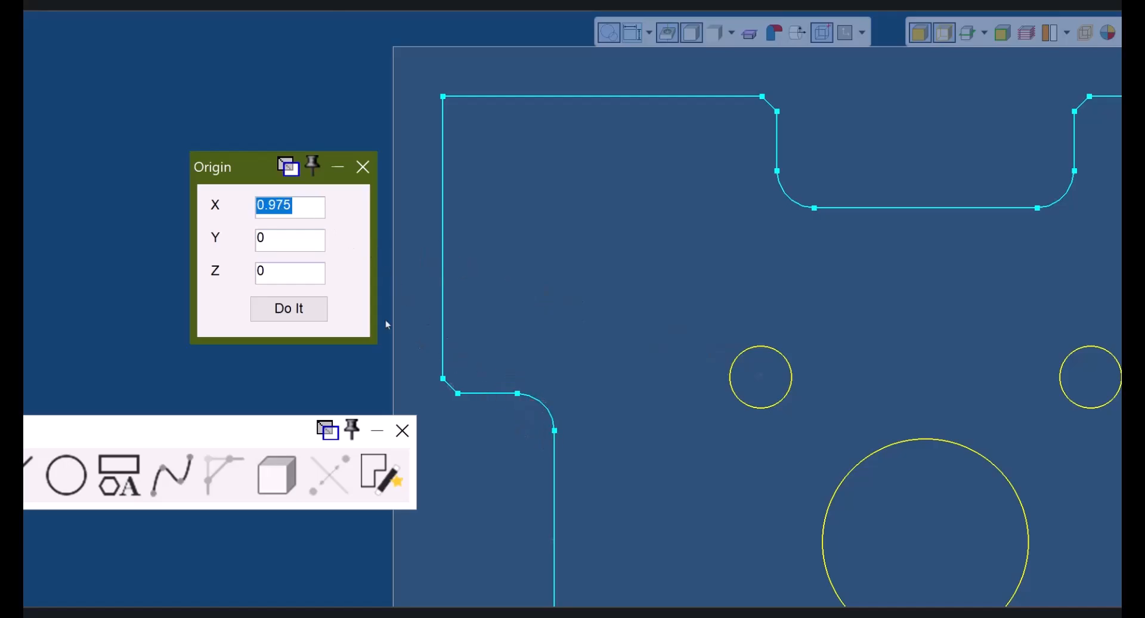
Fill the origin's Y from the notch arc's upper end (3.9), the outline's upper-left corner and finally the large circle's centre (3)
left_click(299, 236)
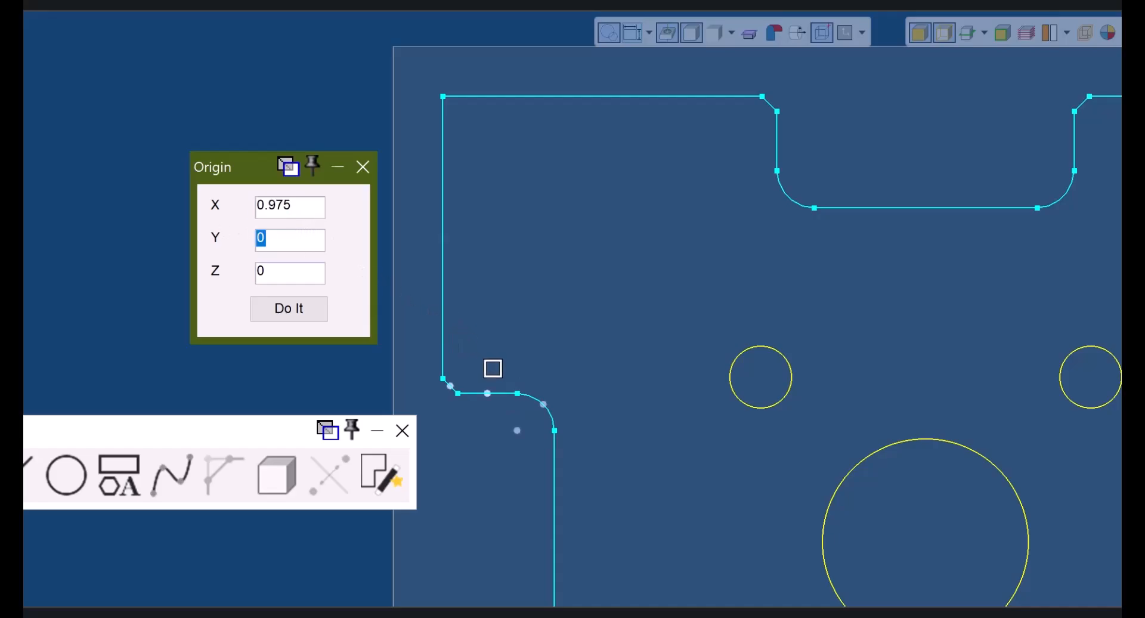
left_click(517, 393)
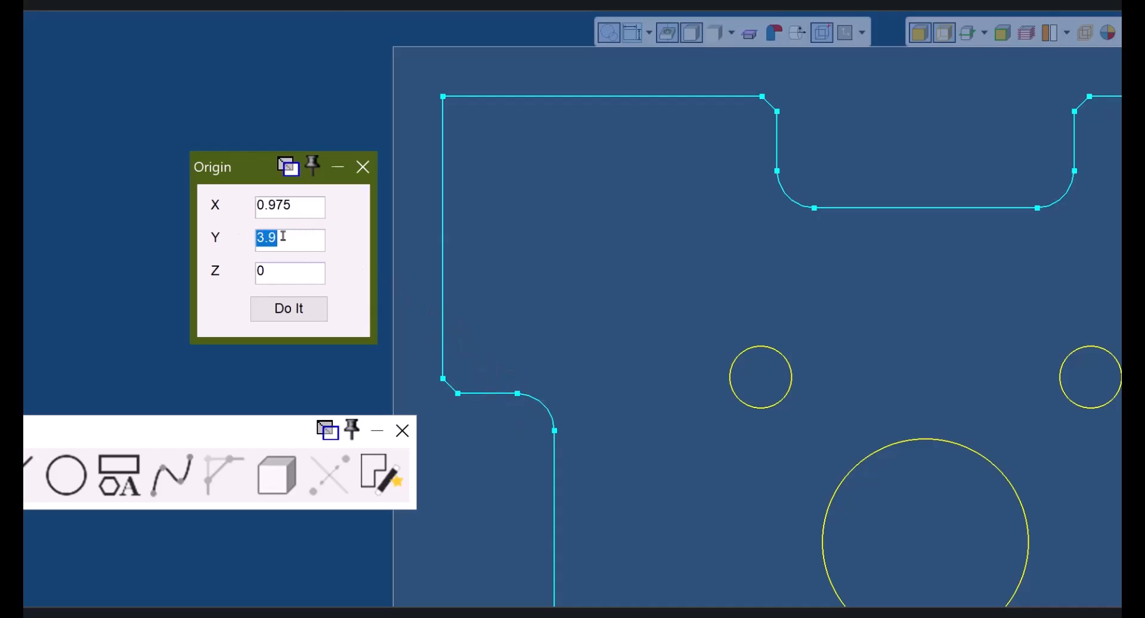
left_click(443, 96)
left_click(838, 486)
Reset the origin's X and Y values to 0
left_click(303, 206)
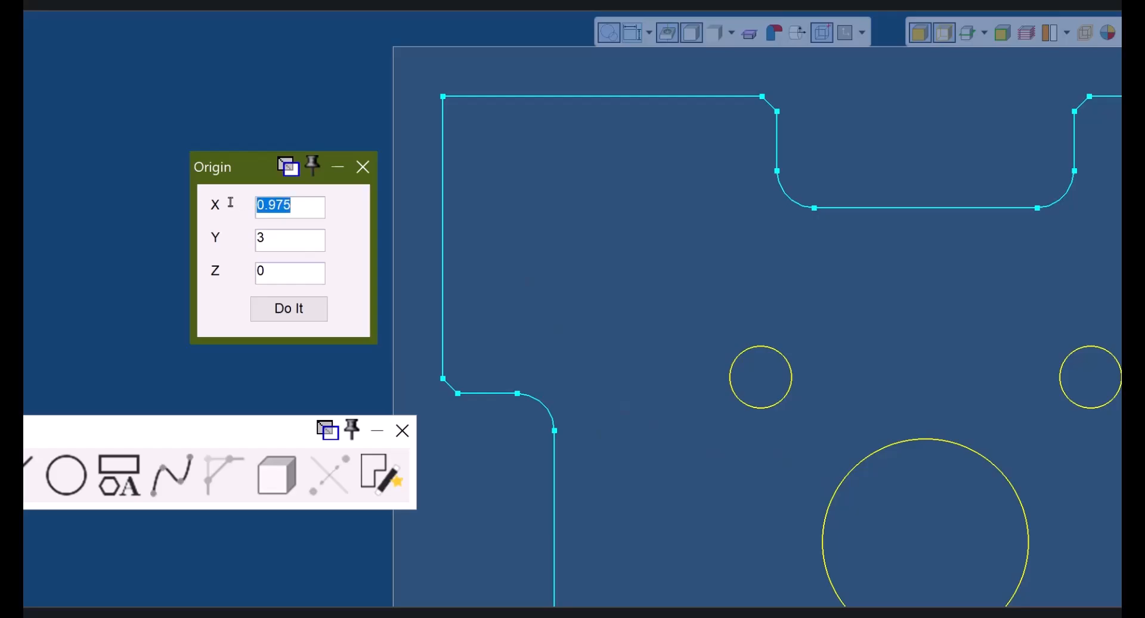
type("0")
key("Tab")
type("0")
key("Tab")
key("Tab")
Pick the origin's X from the outline's upper-left corner (0.3), then set X to 0.975 and Y to 3.675 from the notch arc's lower end
key("alt")
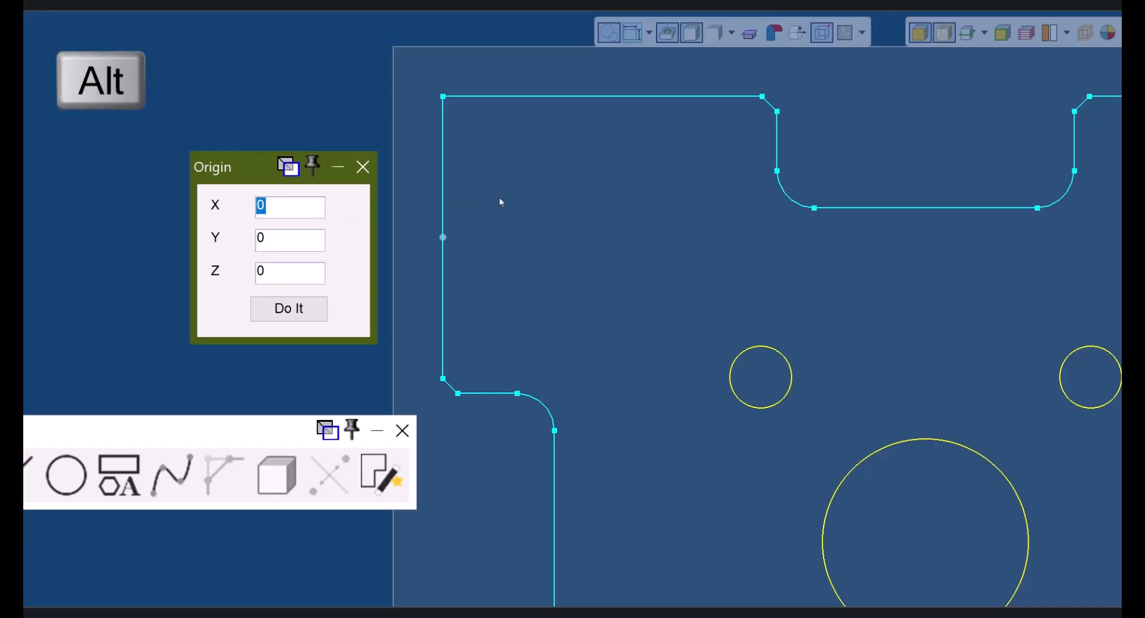
left_click(444, 97, "alt")
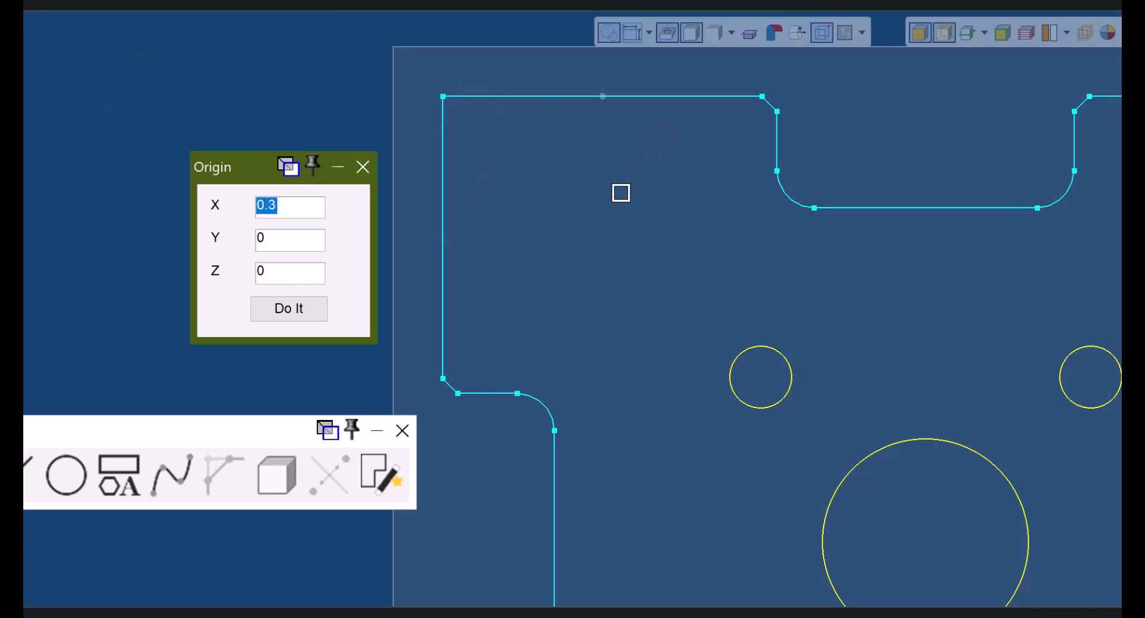
key("alt")
left_click(554, 430)
left_click(304, 239)
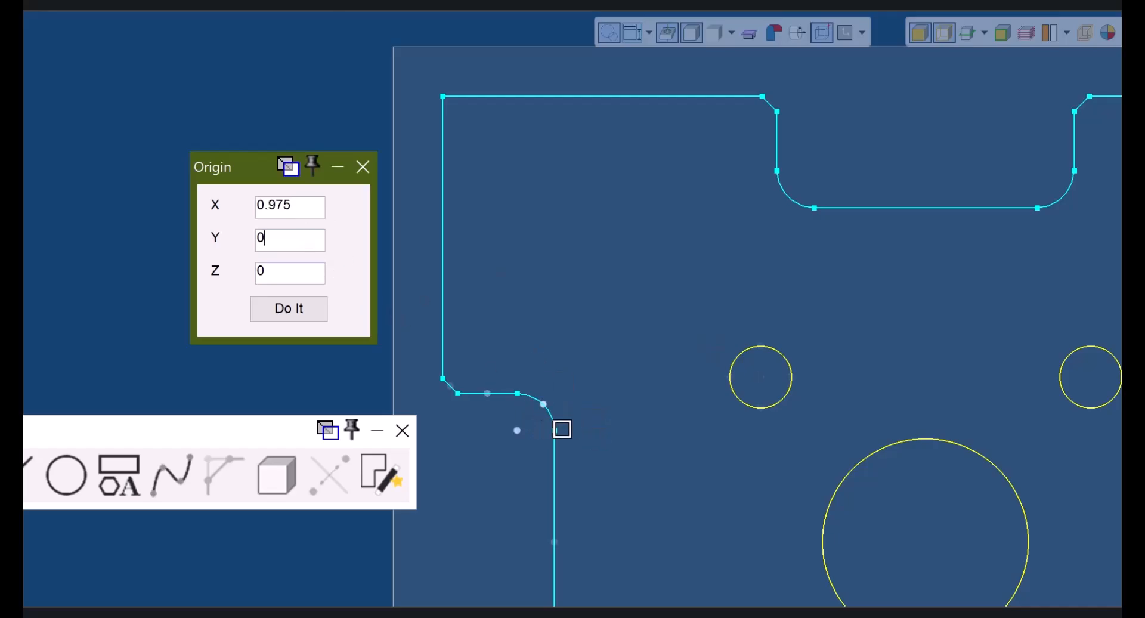
left_click(555, 430)
left_click(293, 276)
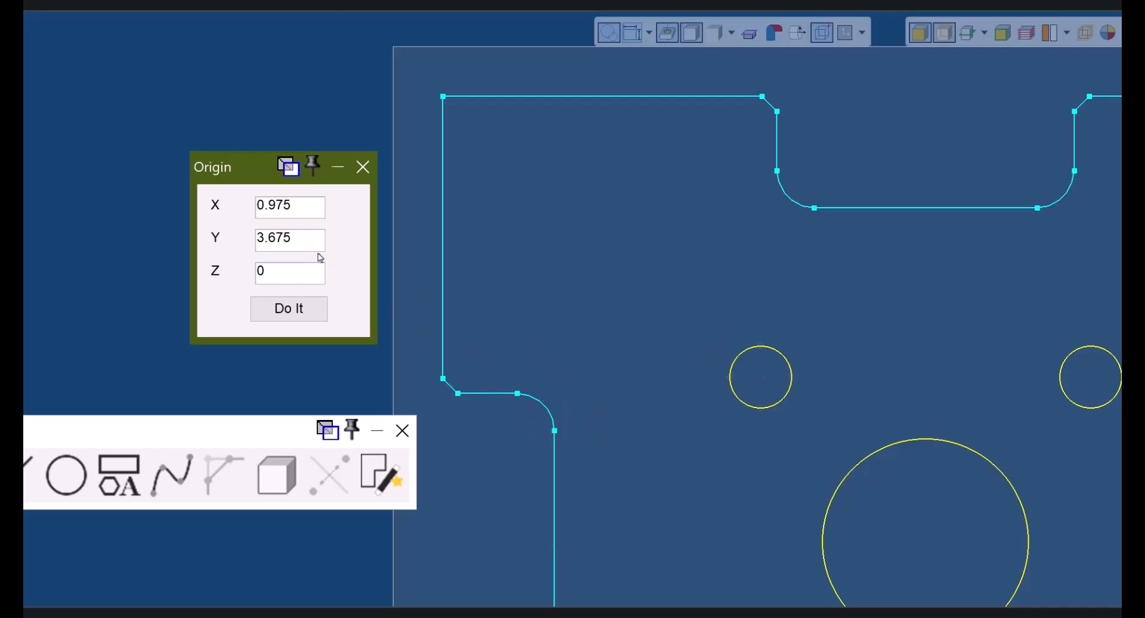
Start a bolt circle and pick its centre X and Y values from the upper-right small circle
left_click(202, 428)
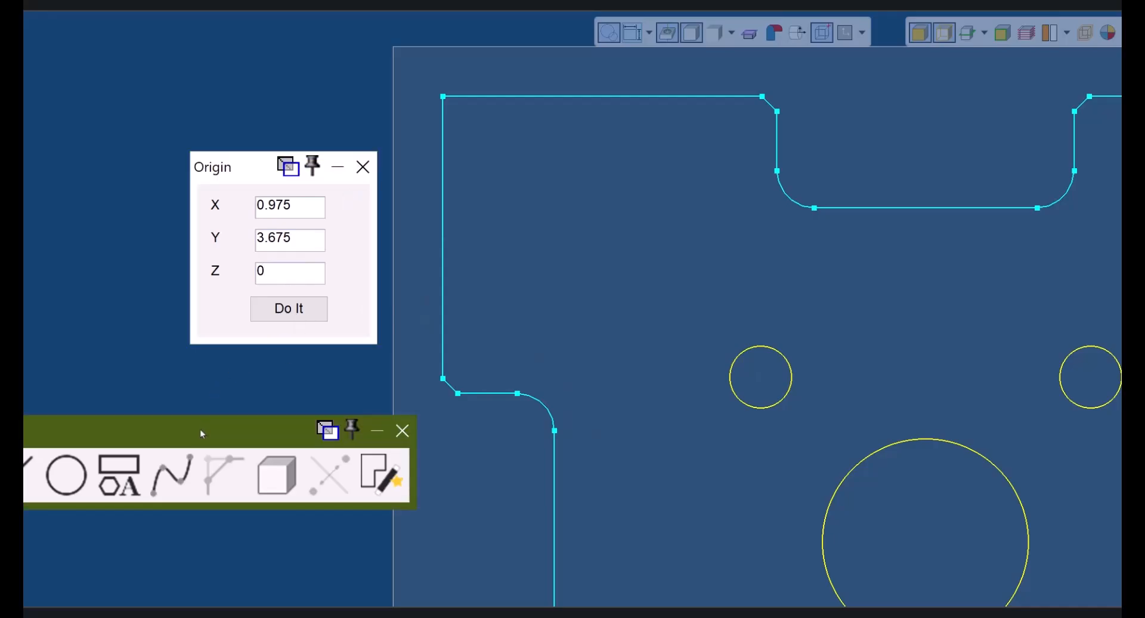
key("1")
key("3")
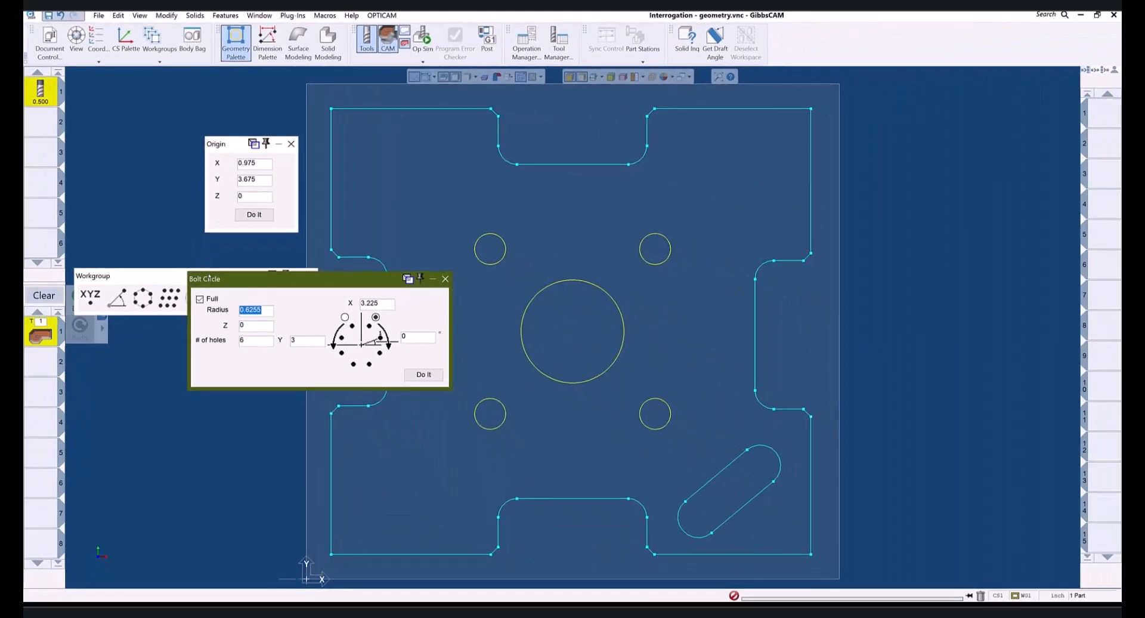
left_click_drag(260, 283, 261, 284)
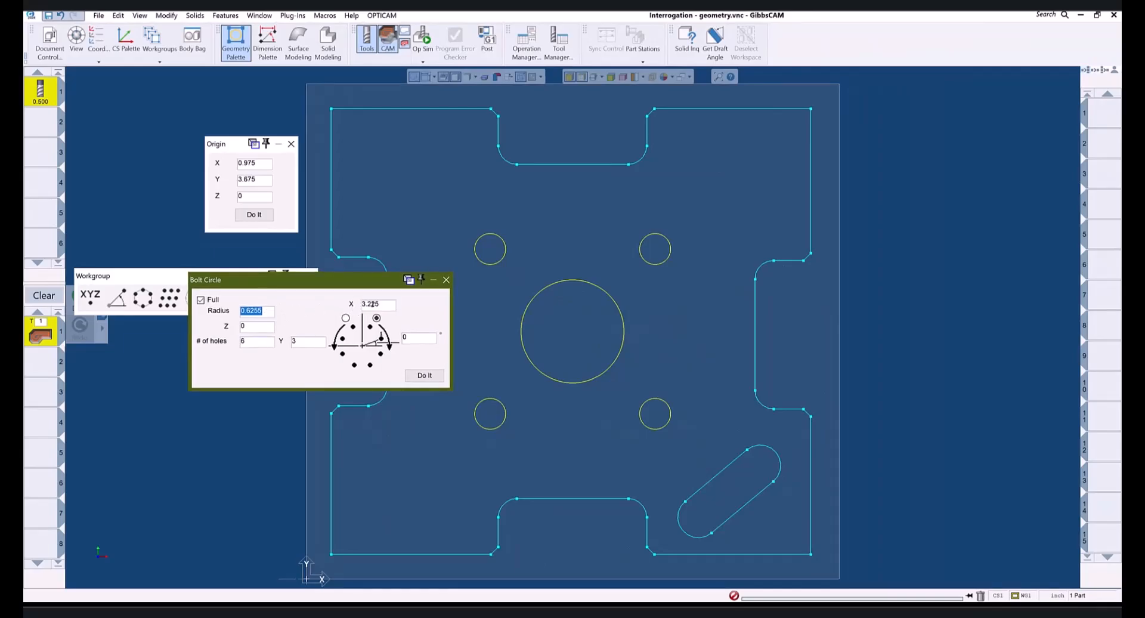
double_click(382, 304)
type("0")
key("Tab")
left_click(653, 247)
left_click(303, 343)
left_click(654, 246)
Pick the bolt circle's radius from the upper-left small circle and close the dialog without creating the pattern
left_click_drag(270, 311, 239, 311)
left_click(478, 241)
left_click(446, 282)
Set the diameter of milling tool 1 to 0.375 inch and close its settings
double_click(40, 100)
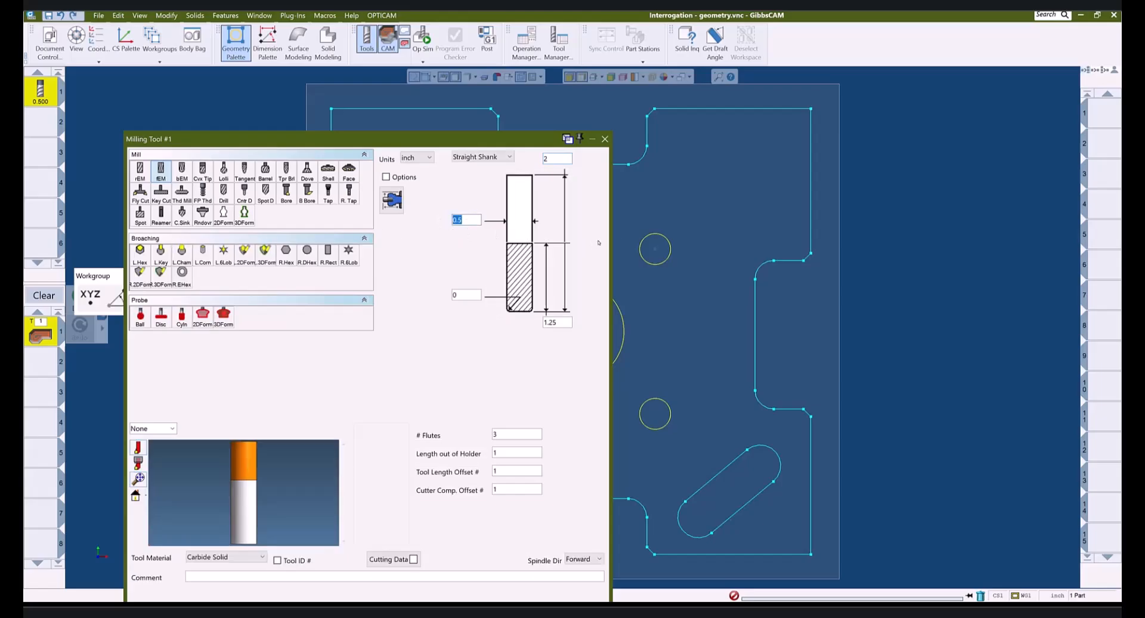
type("0.375")
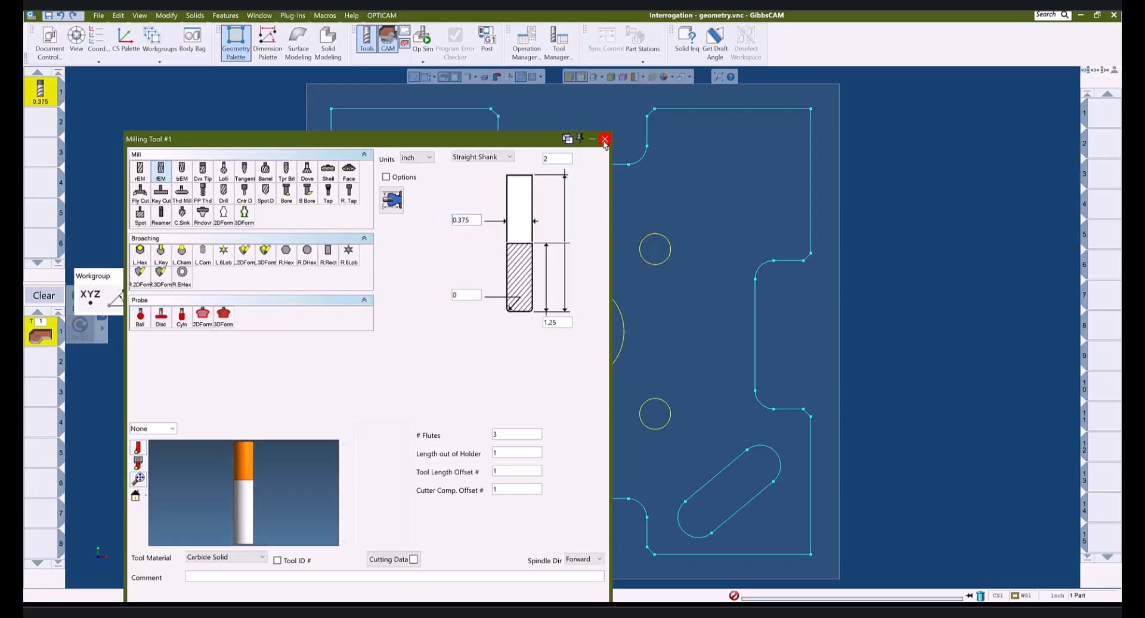
left_click(605, 140)
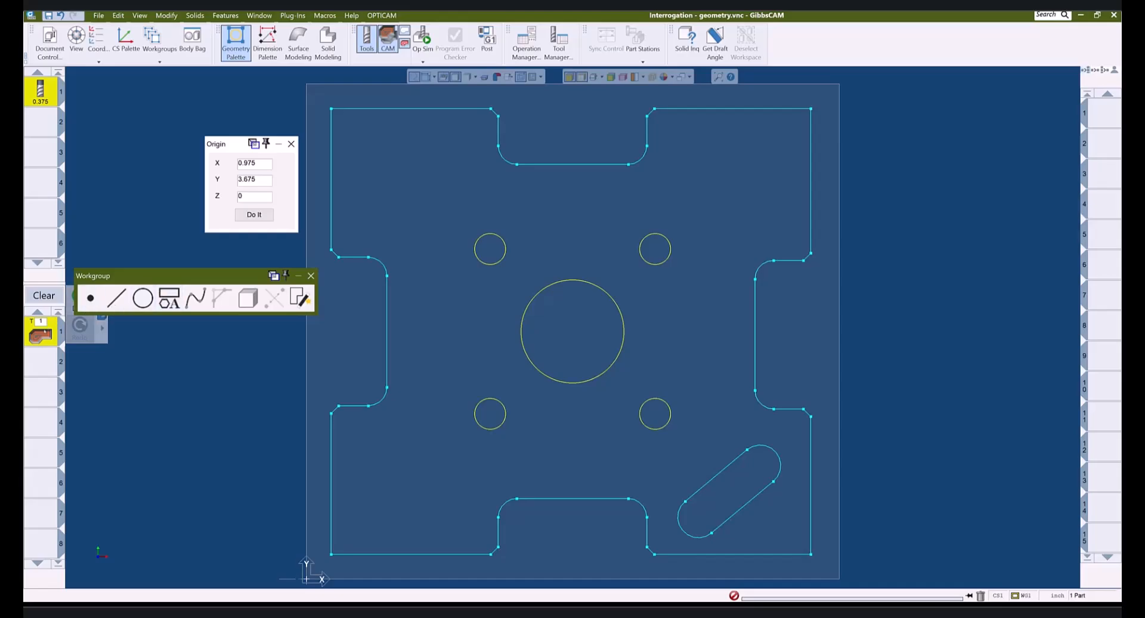
Fill the roughing process's cut angle from the slanted slot's lower straight edge and close the process
double_click(41, 335)
double_click(882, 355)
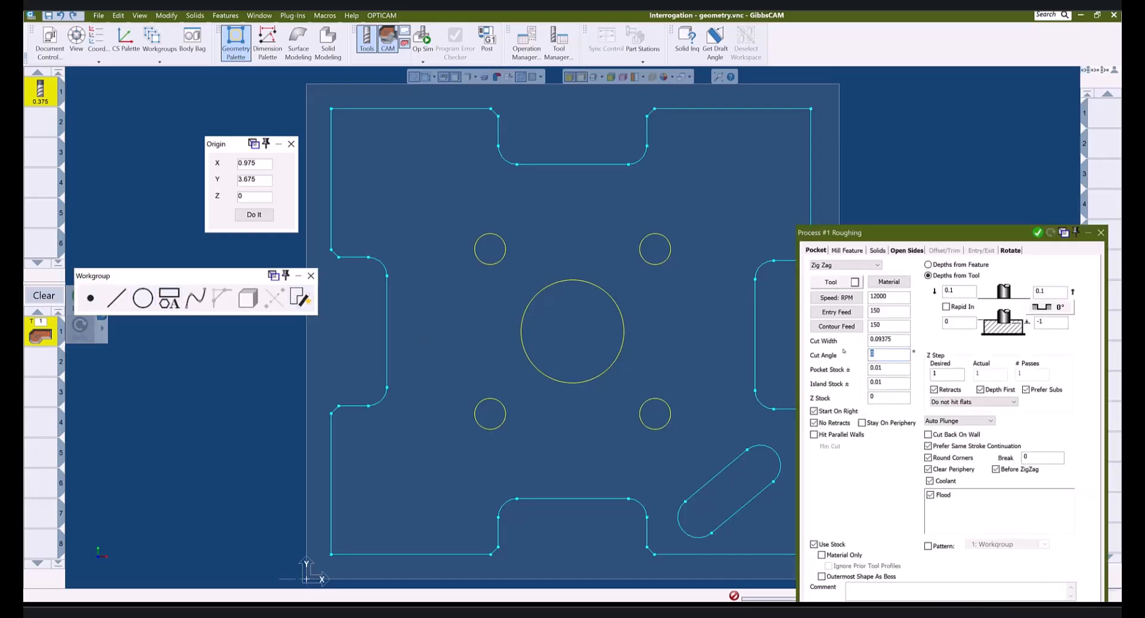
left_click(756, 496)
left_click(1101, 233)
Close the geometry palette and hide the tool list and the CAM process list
left_click(311, 276)
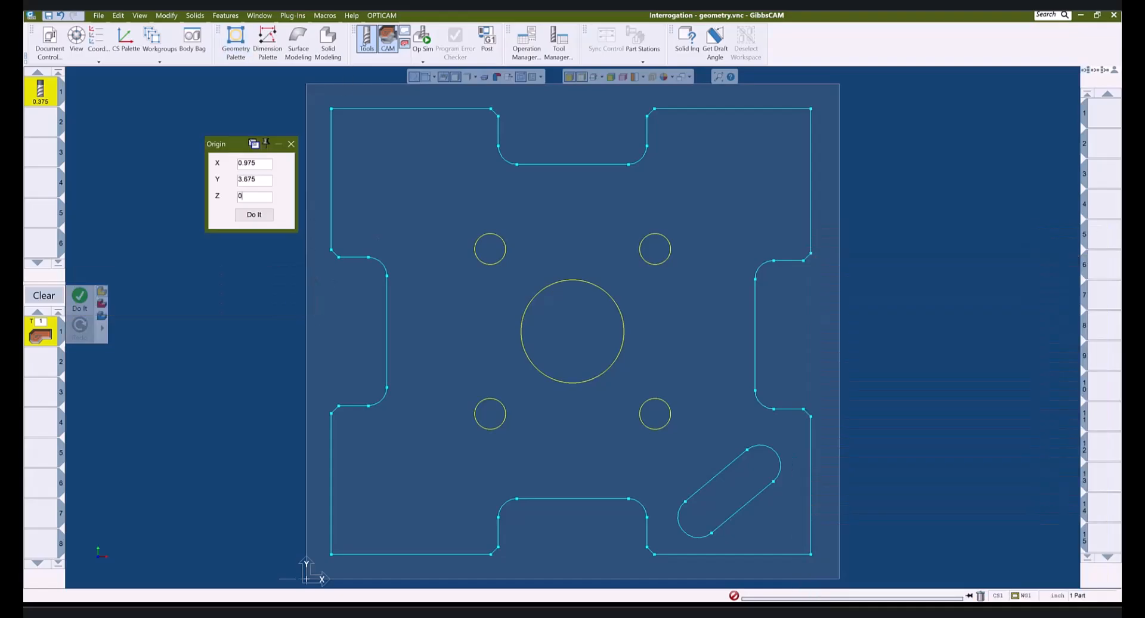
left_click(367, 39)
left_click(388, 40)
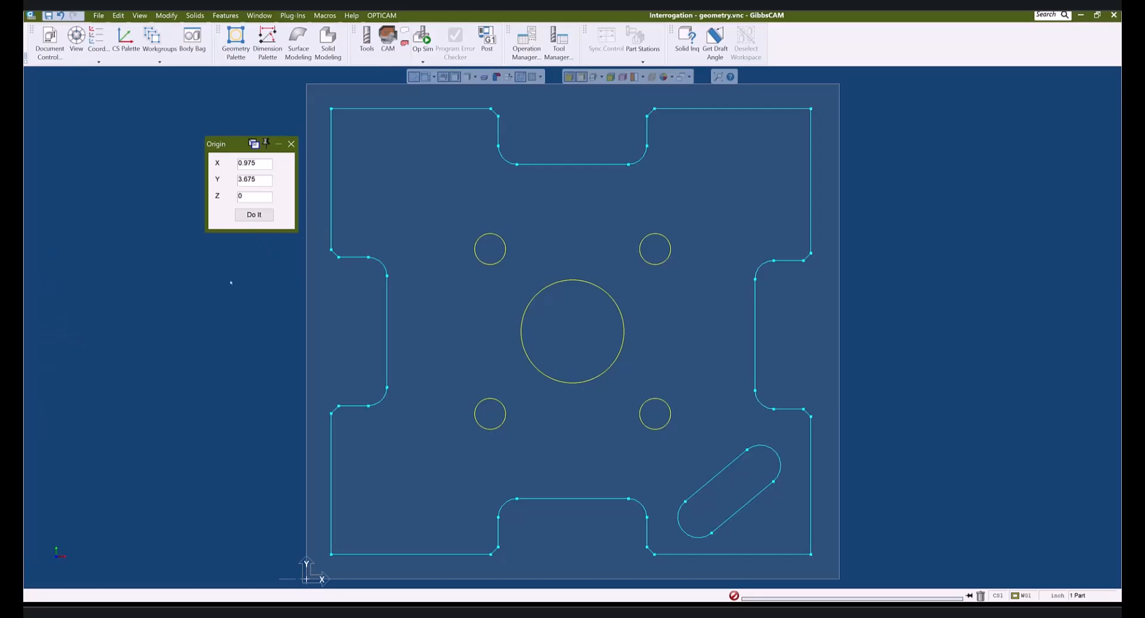
Reset the part origin's X and Y values to 0 for picking virtual points
left_click_drag(262, 163, 219, 156)
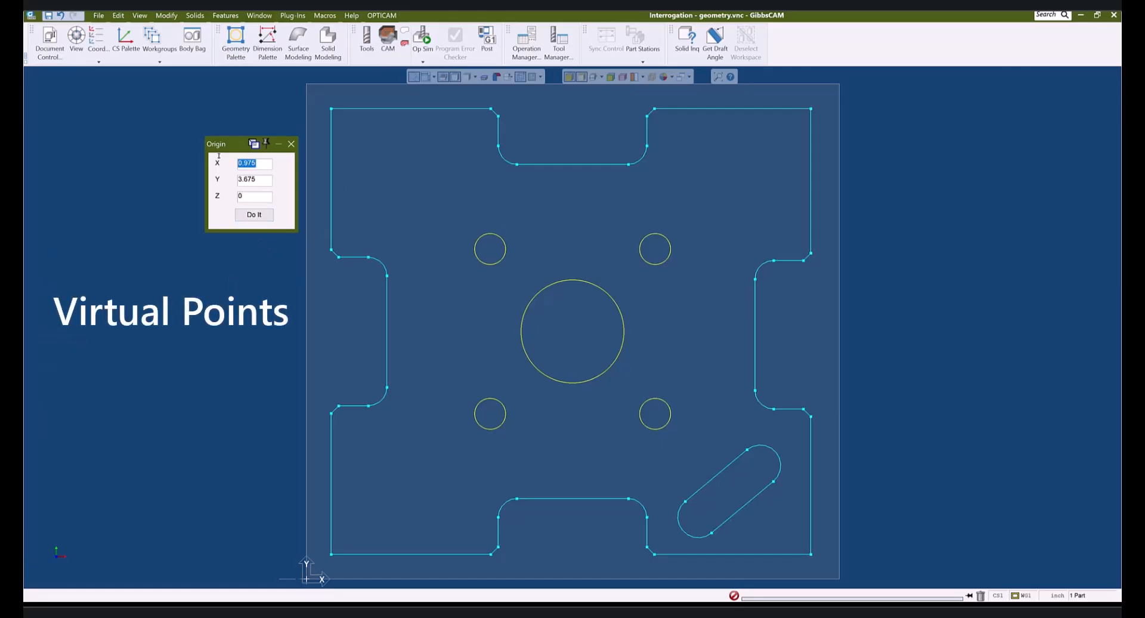
type("0")
key("Tab")
type("0")
key("Tab")
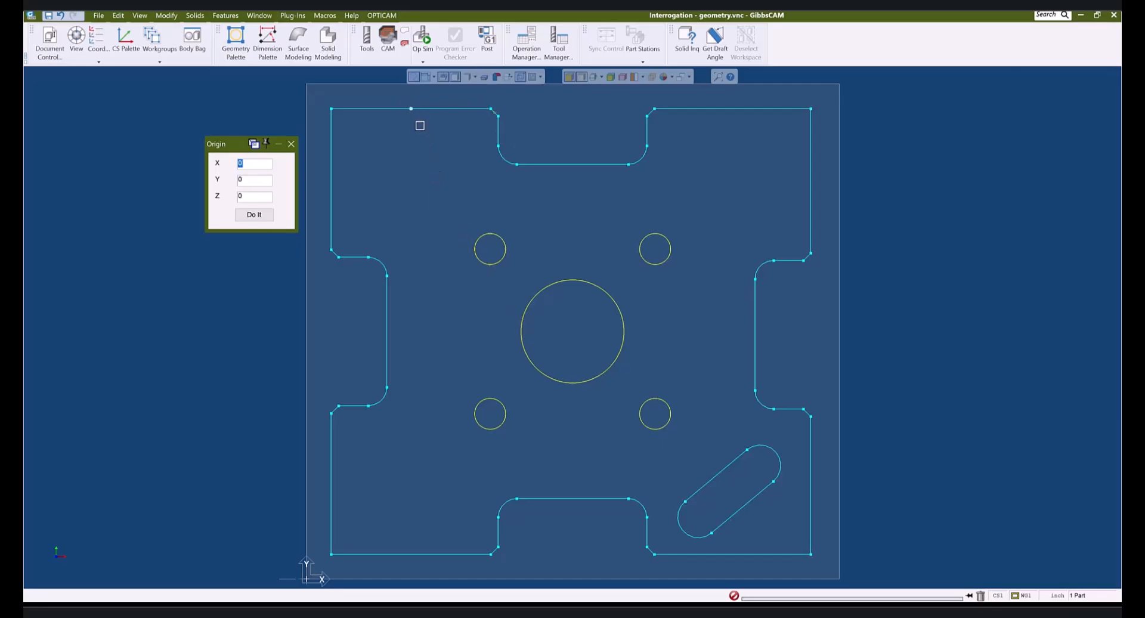
Switch to the Interrogation Solid.vnc part and hide its geometry so only the solid is displayed
scroll(369, 173, "down", 1)
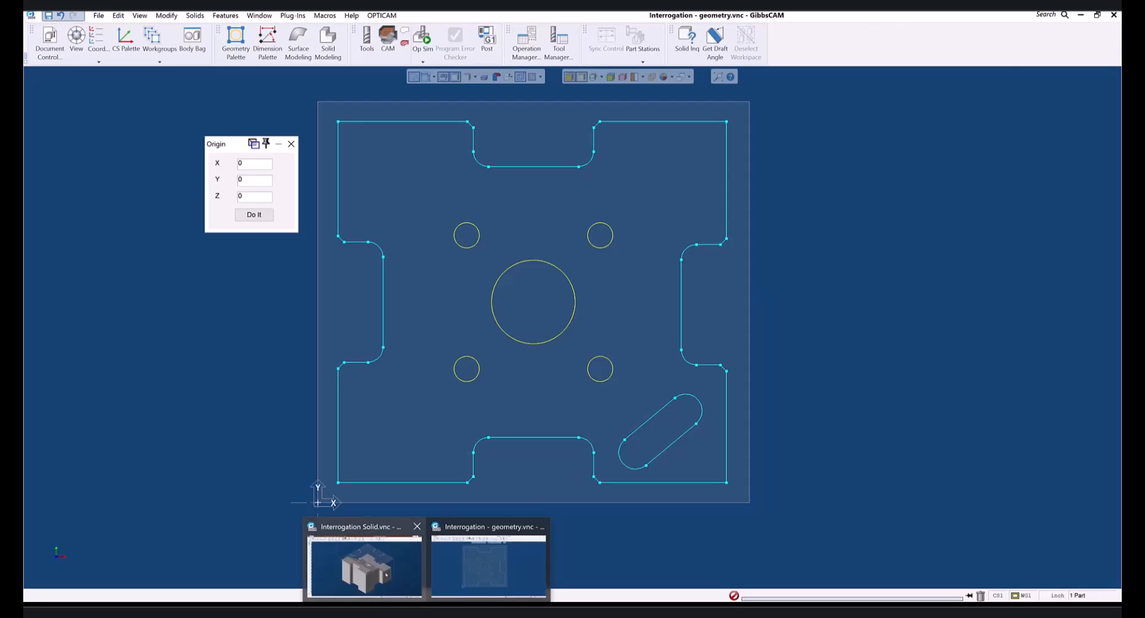
left_click(386, 575)
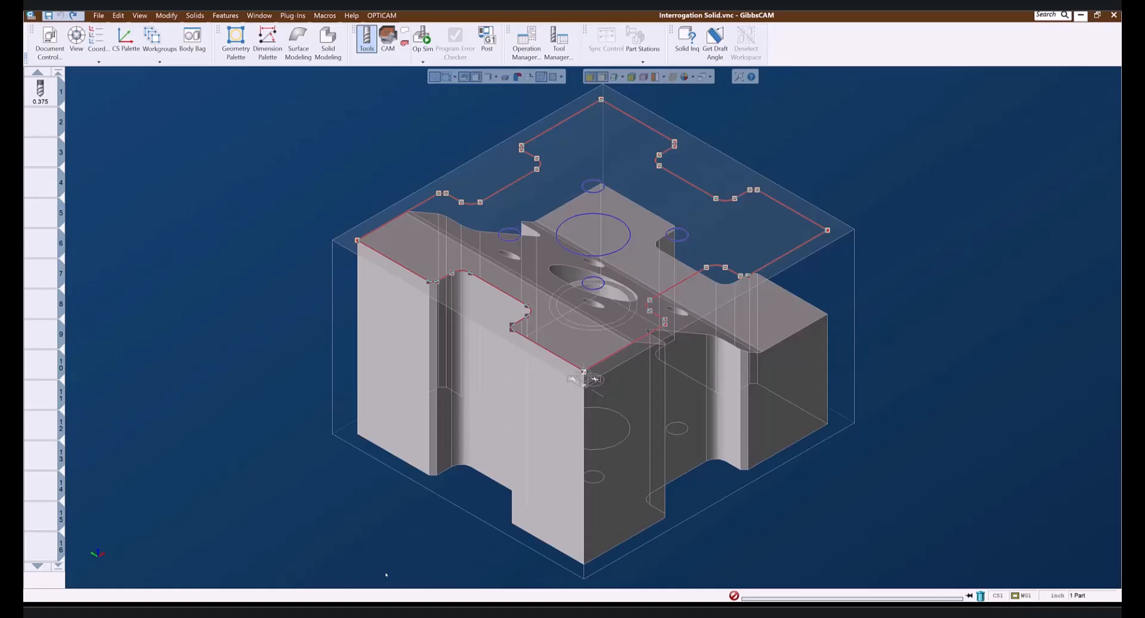
left_click(434, 77)
middle_click_drag(759, 436, 612, 217)
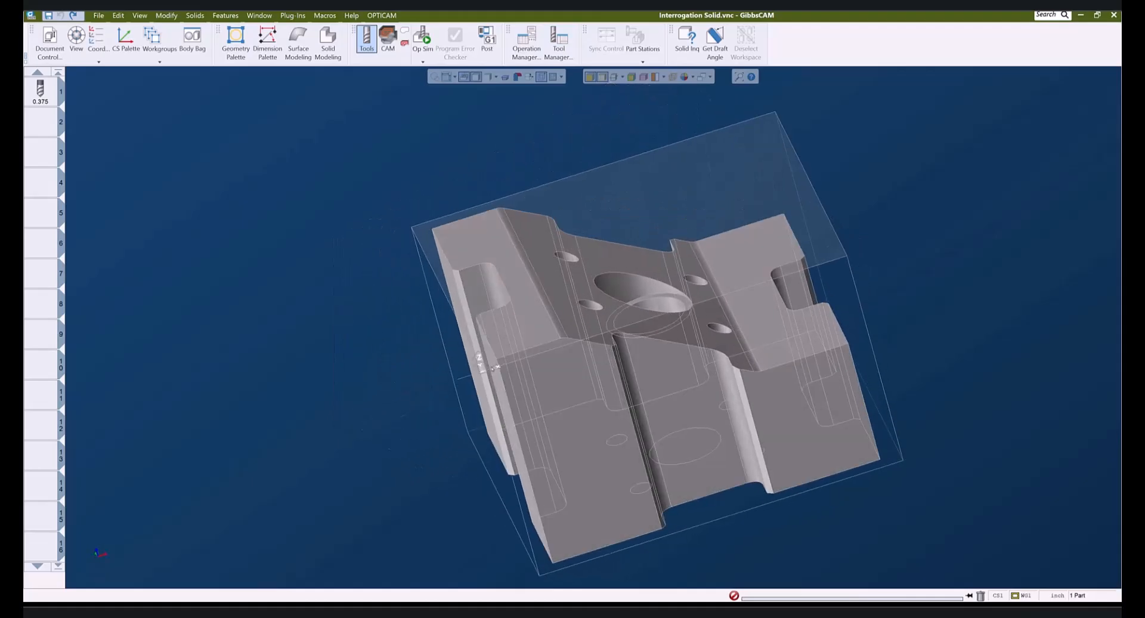
Select the sunken face around the central bore on the solid, then clear the selection
left_click(607, 253)
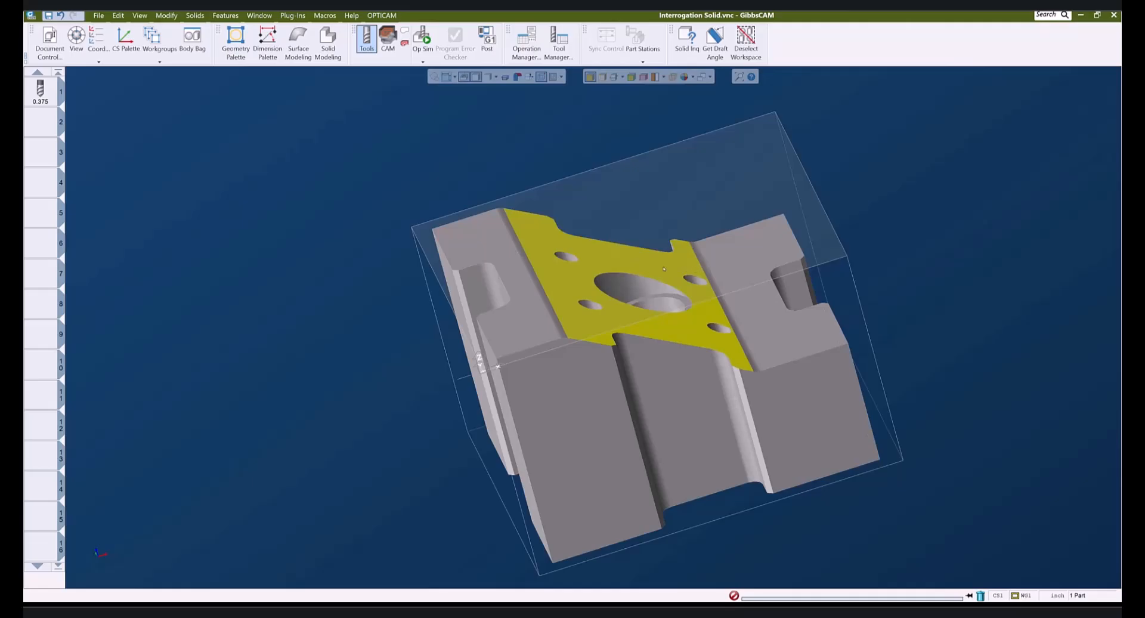
middle_click_drag(898, 421, 495, 495)
middle_click_drag(915, 313, 895, 445)
left_click(746, 160)
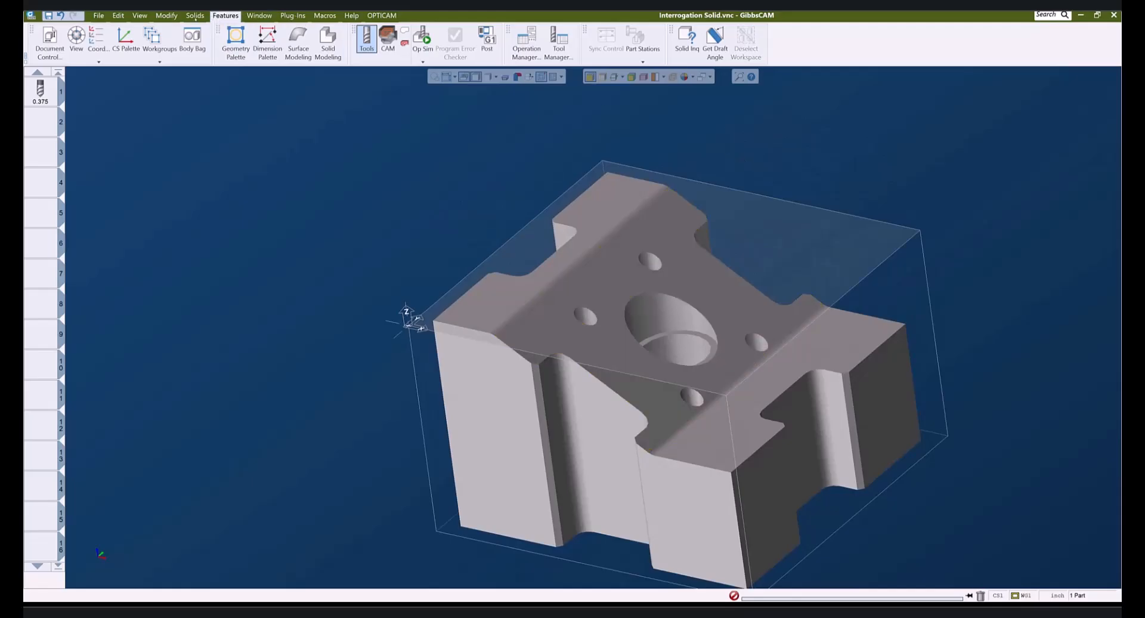
Start Move Part Origin with X and Y at 0.3 and try Z values of -4 and -1.44856 from the solid
left_click(161, 16)
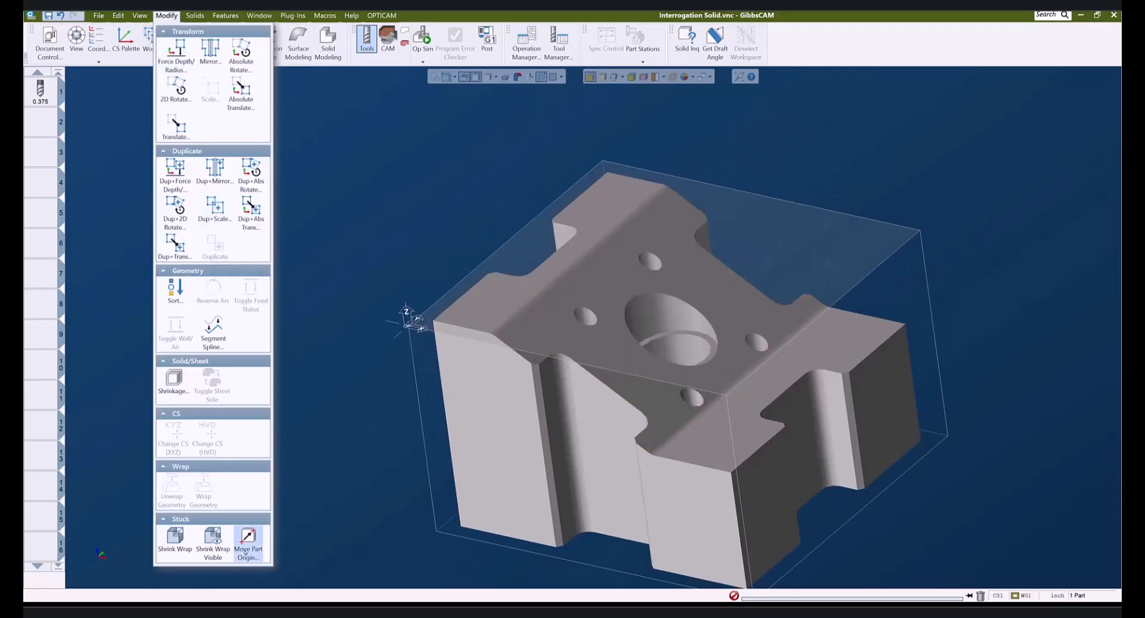
left_click(248, 538)
left_click_drag(131, 121, 322, 235)
middle_click_drag(591, 513, 478, 540)
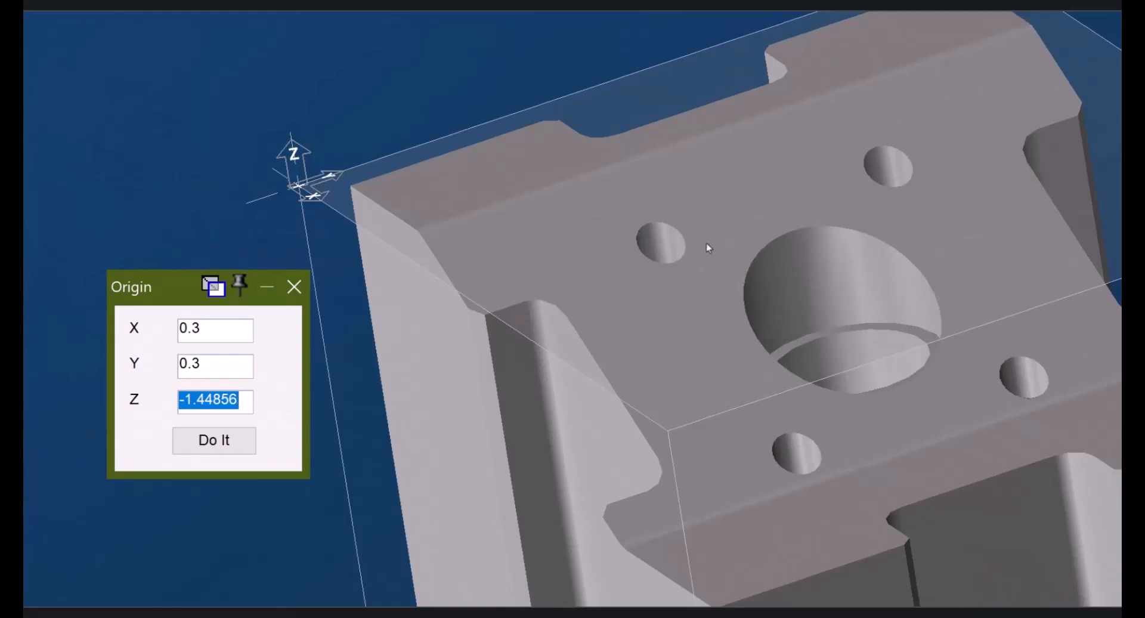
type("-4")
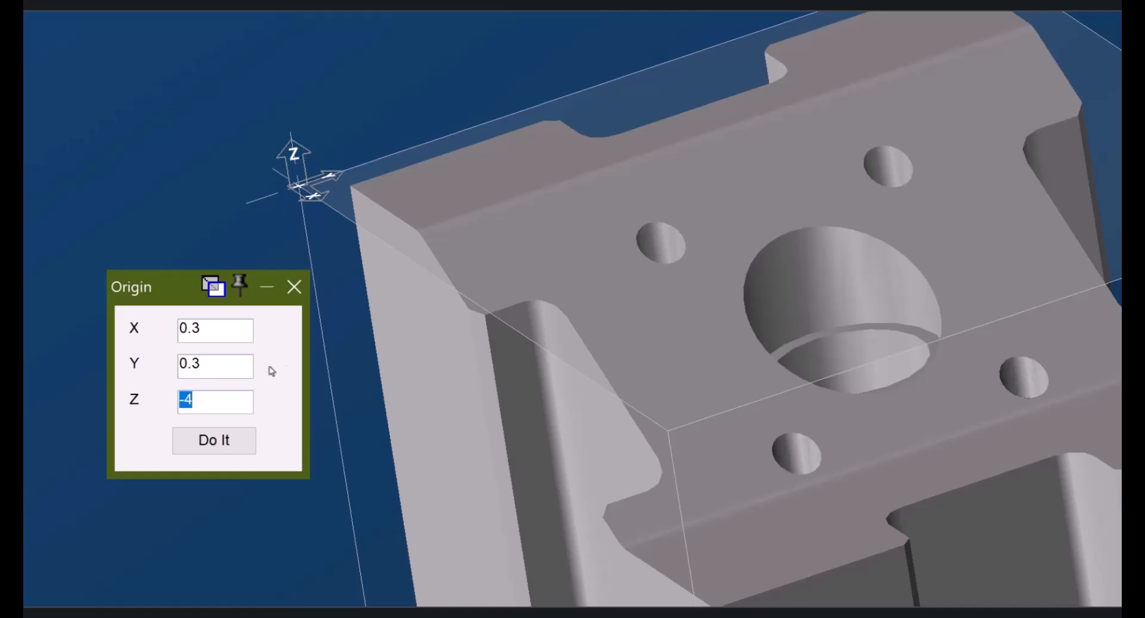
left_click(800, 286)
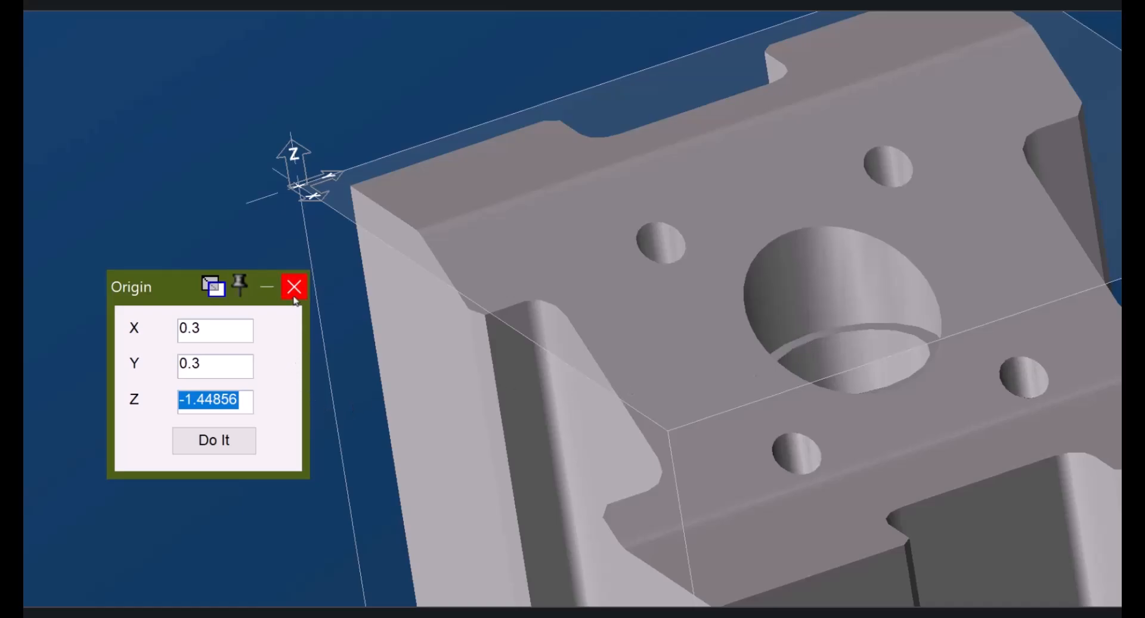
Pick 1.43301 as the origin's X from the solid above the small hole, then close the dialog without moving the origin
left_click(207, 328)
left_click_drag(598, 133, 855, 344)
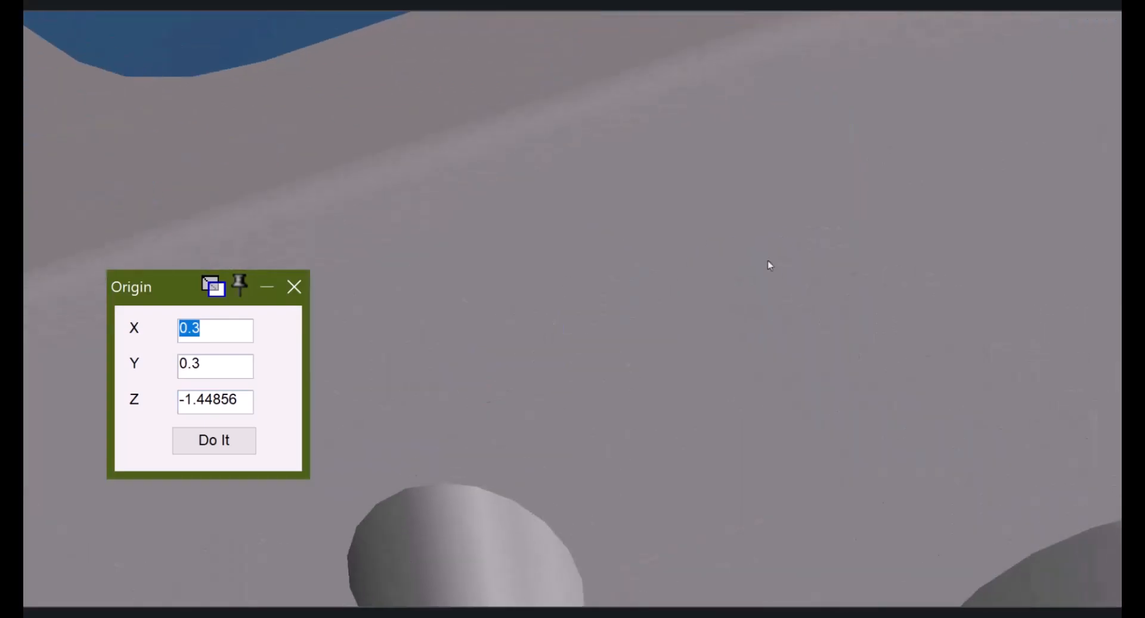
left_click(595, 109)
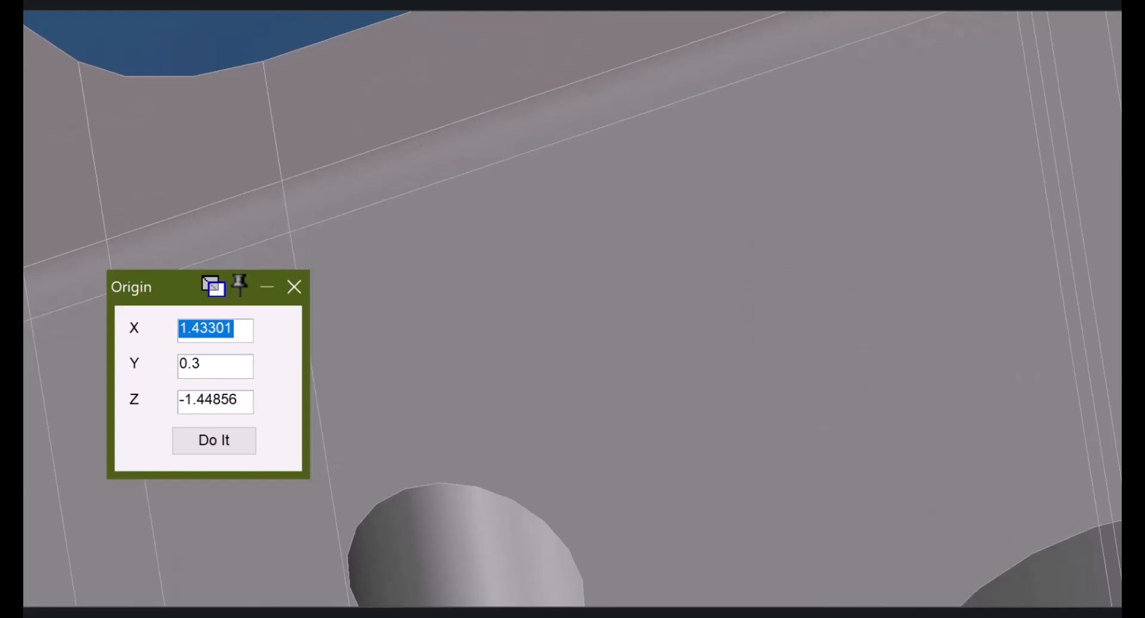
left_click(304, 292)
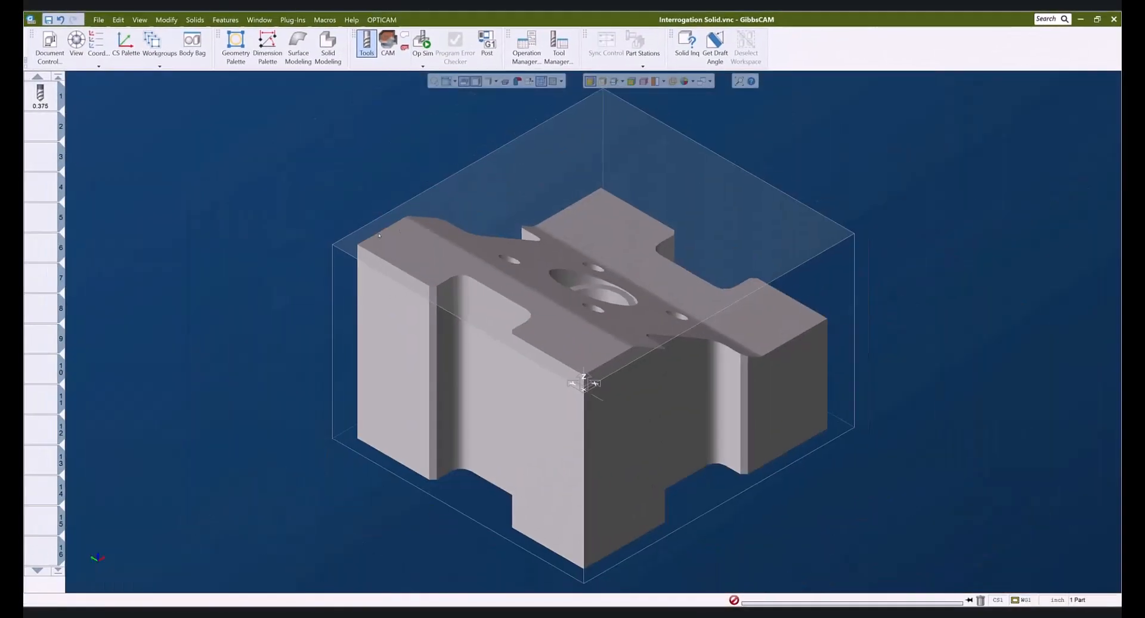
Create a Holes drilling process in the first process slot using the 0.375 drill
middle_click_drag(696, 493, 541, 484)
middle_click_drag(362, 397, 342, 354)
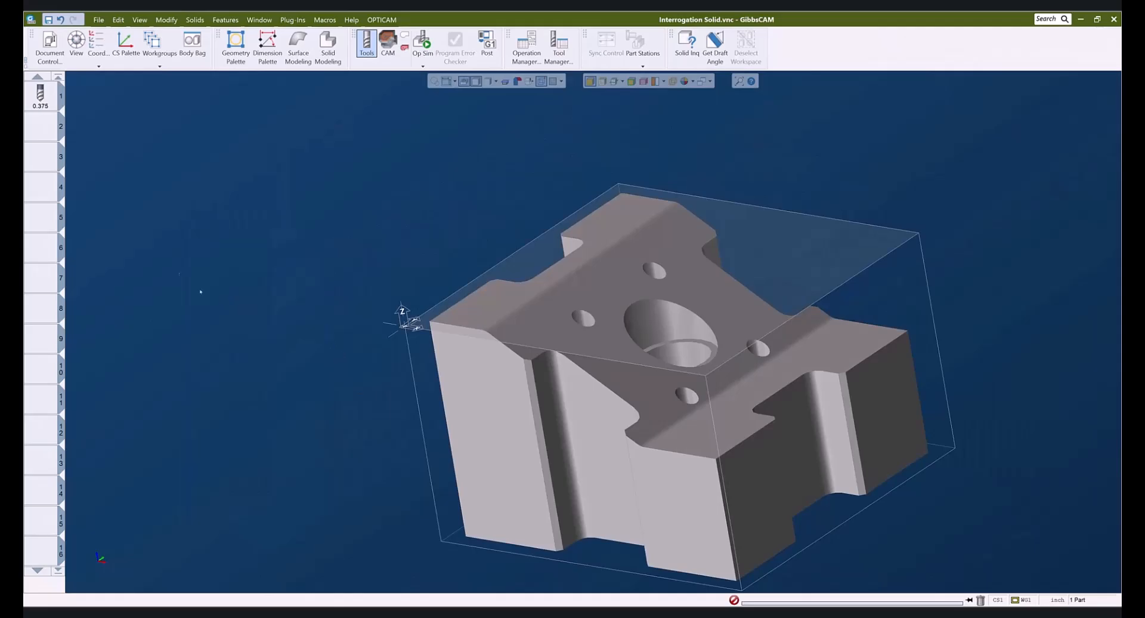
left_click(388, 44)
left_click_drag(40, 96, 40, 334)
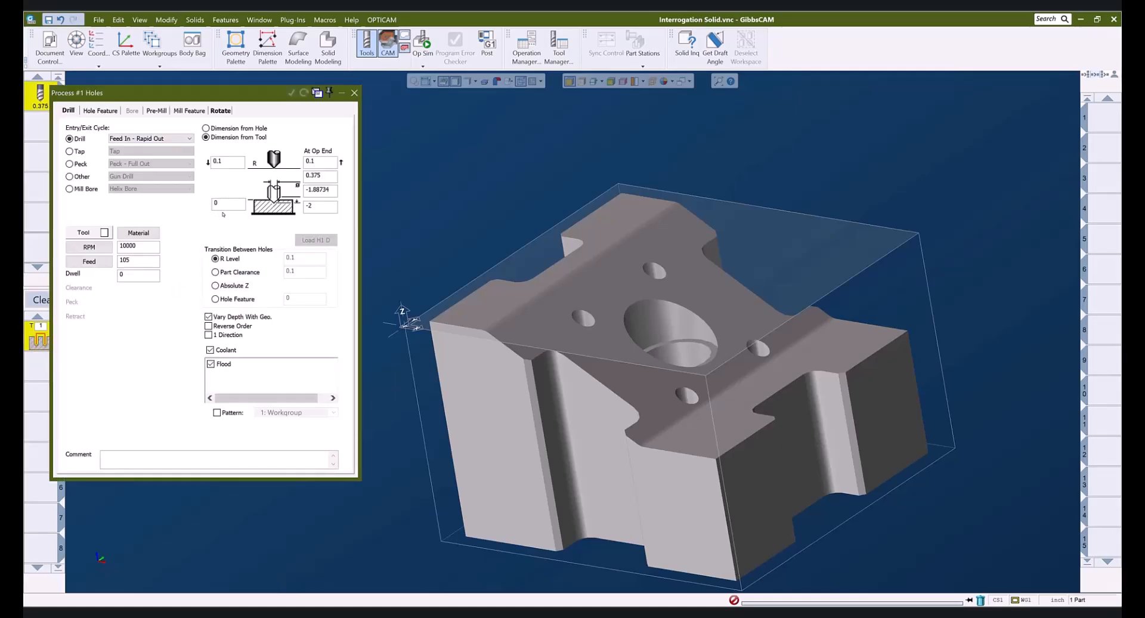
Pick the drill process's surface Z of -0.31033 from a small hole, and entry and exit clearances of -0.03349 from the solid
double_click(231, 205)
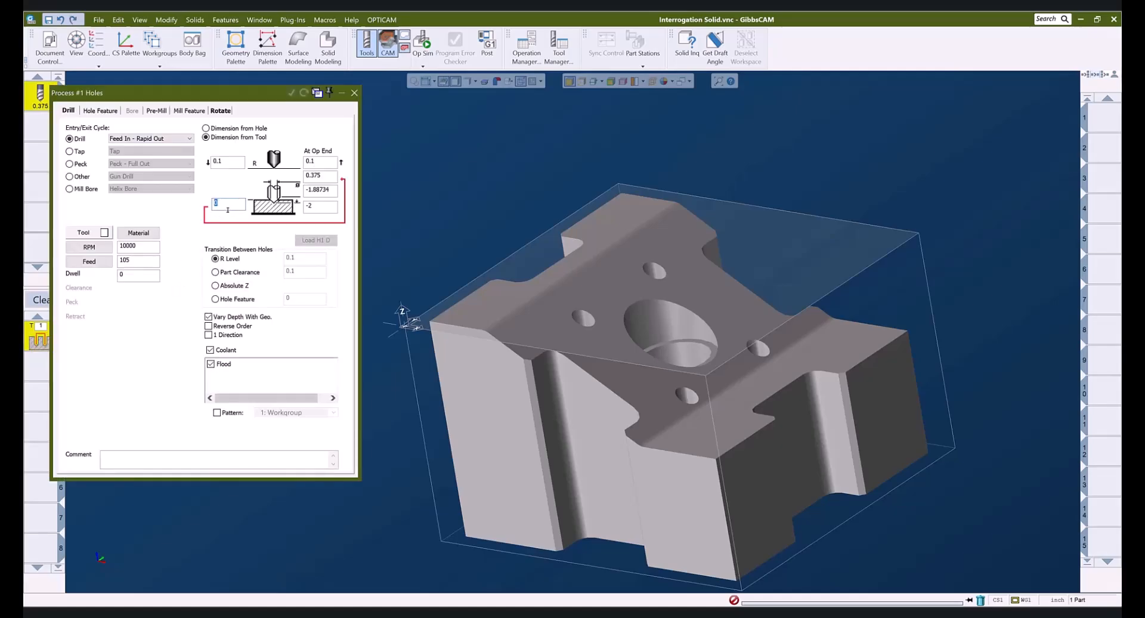
left_click(581, 321, "alt")
left_click_drag(233, 161, 182, 161)
left_click(592, 296, "alt")
double_click(312, 161)
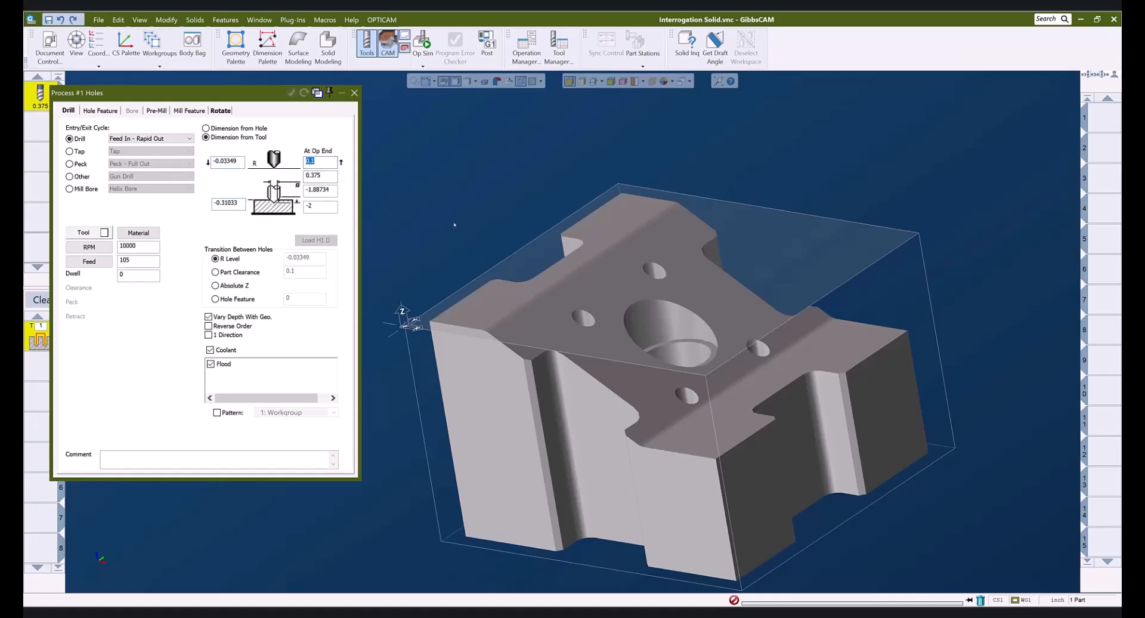
left_click(658, 285, "alt")
Pick -0.56321 as the surface Z and -1.44856 as the hole tip depth from the solid, then close the Holes process
left_click(241, 206)
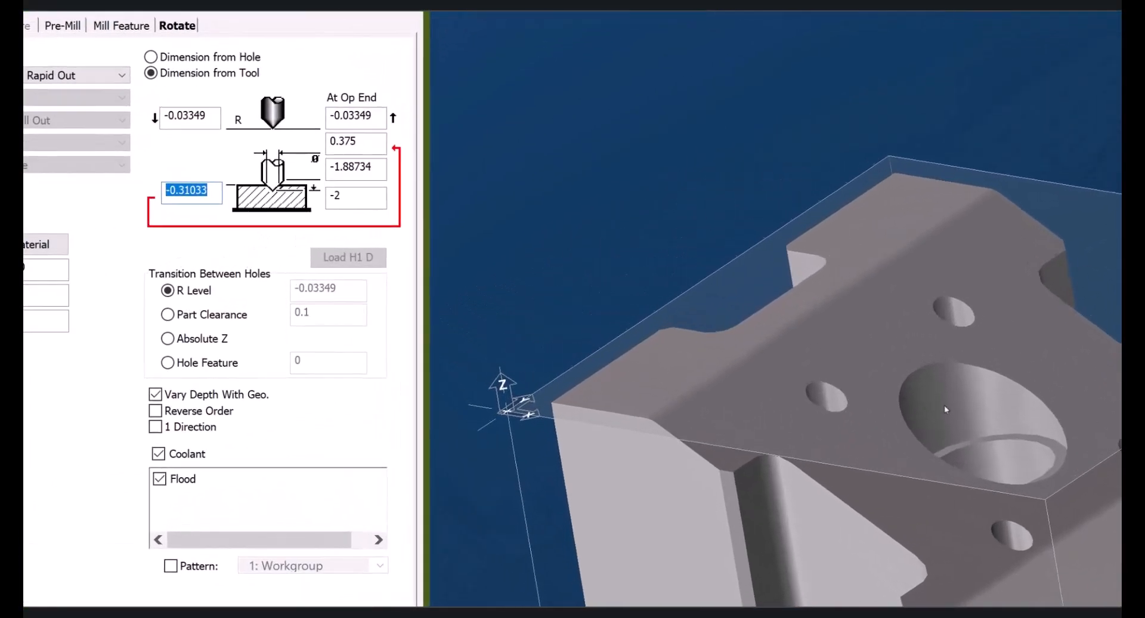
left_click(648, 324, "alt")
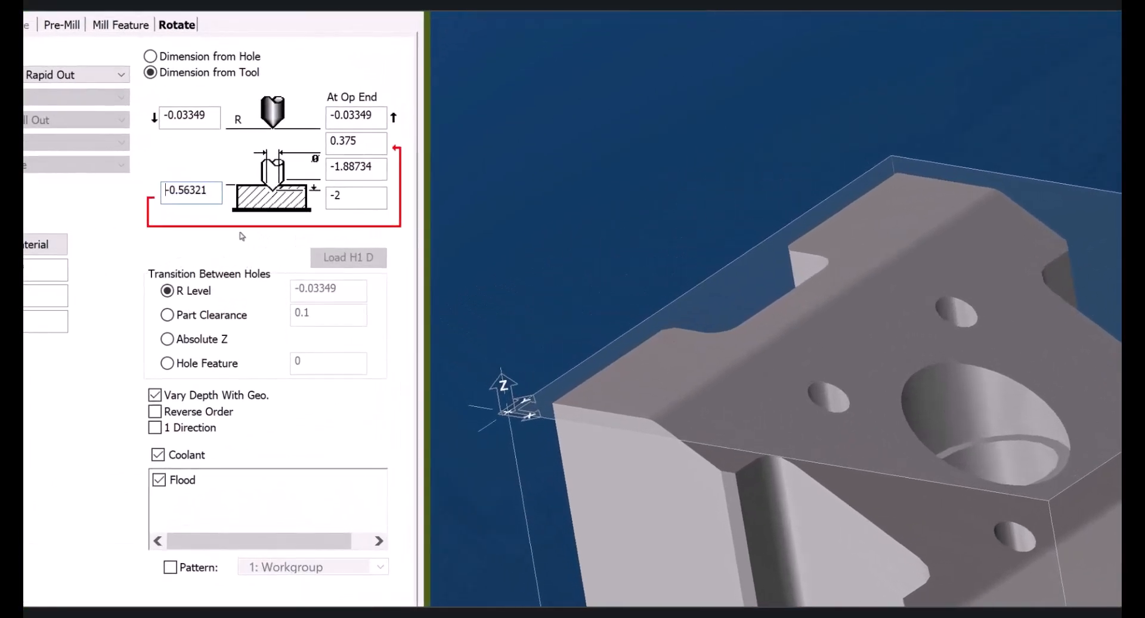
left_click_drag(217, 201, 164, 191)
key("Tab")
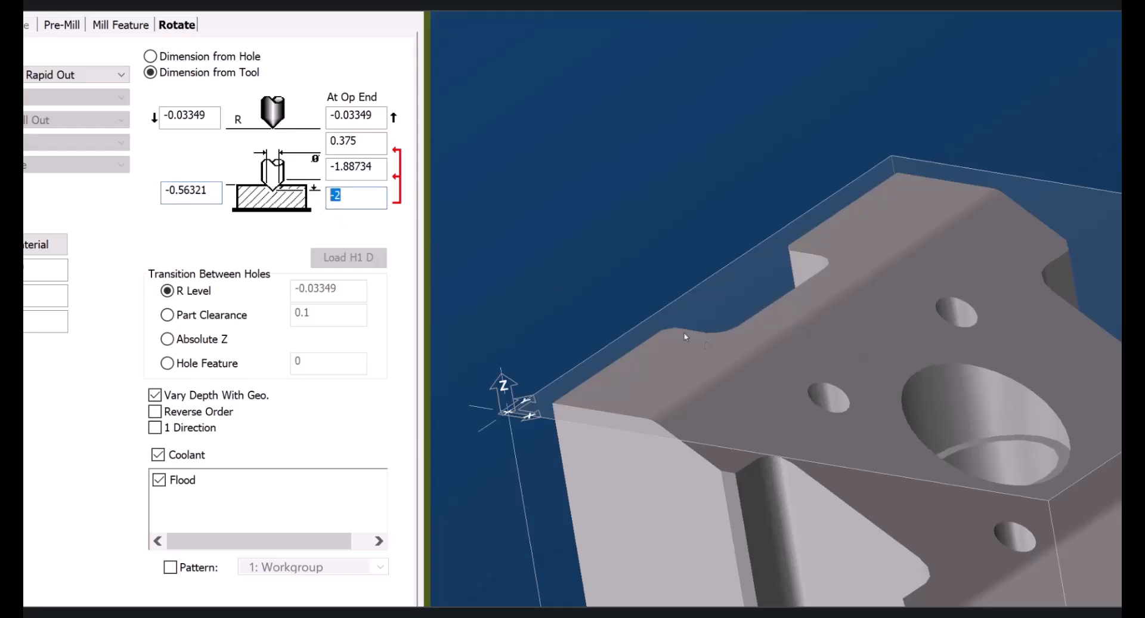
left_click(931, 401)
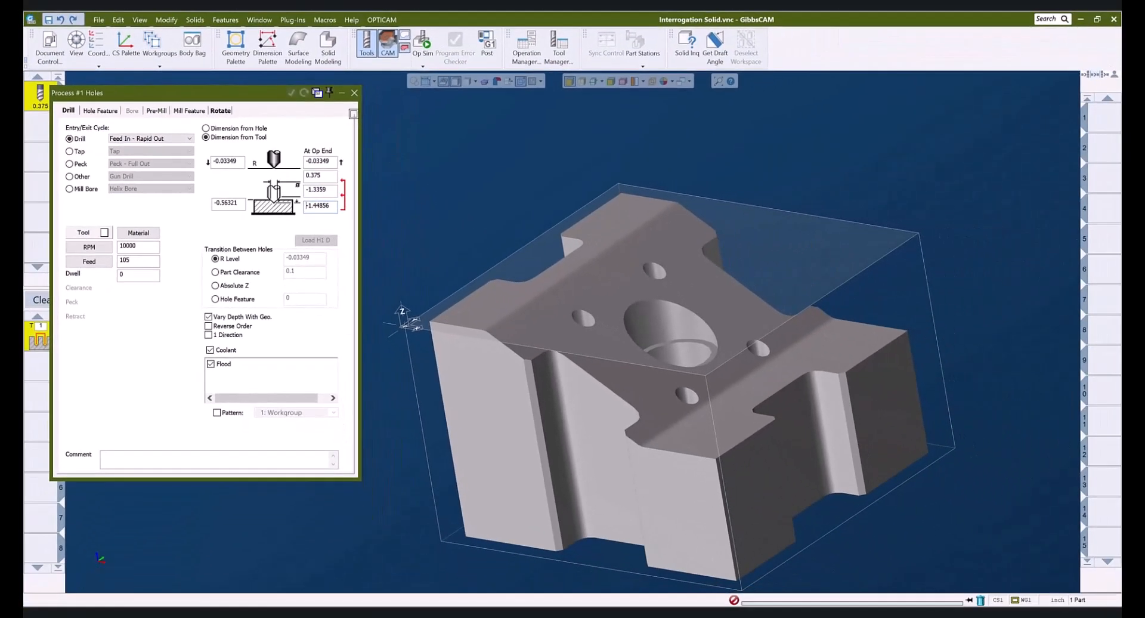
left_click(354, 93)
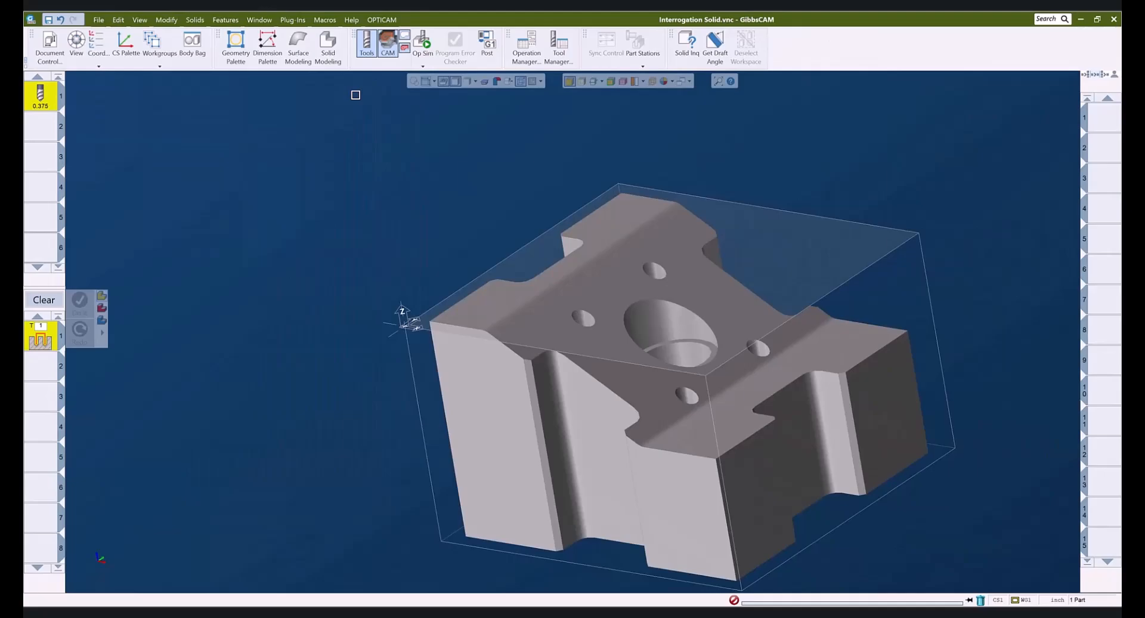
Display the solid's edges and place a horizontal dimension from the midpoint to the inner end of the left raised face's front edge
key("ctrl+u")
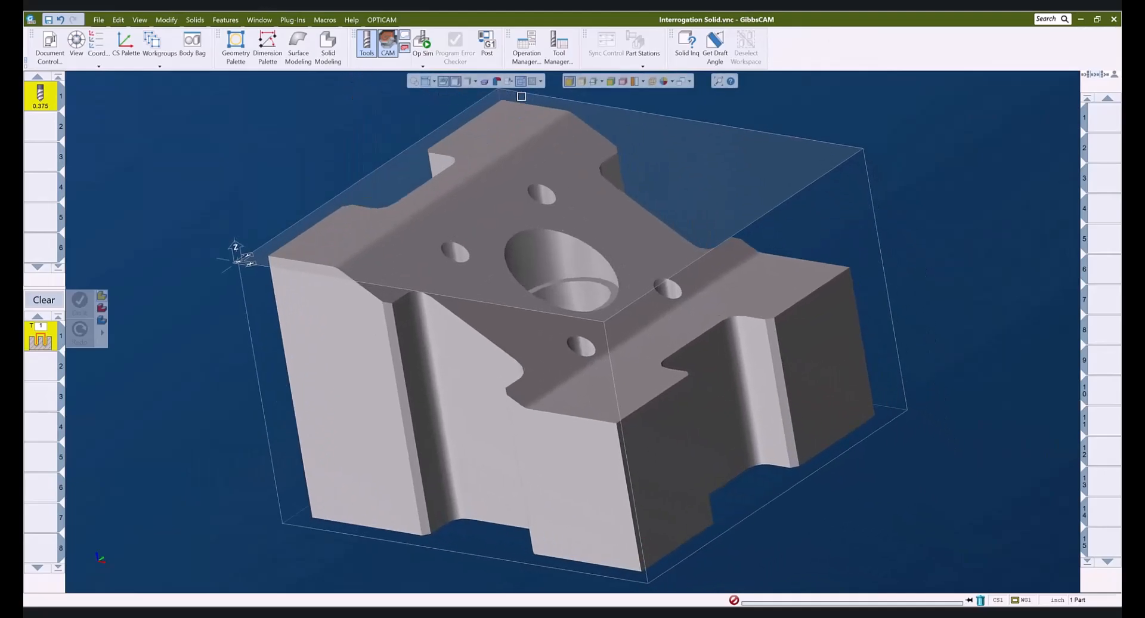
left_click(577, 82)
middle_click_drag(498, 305, 500, 339)
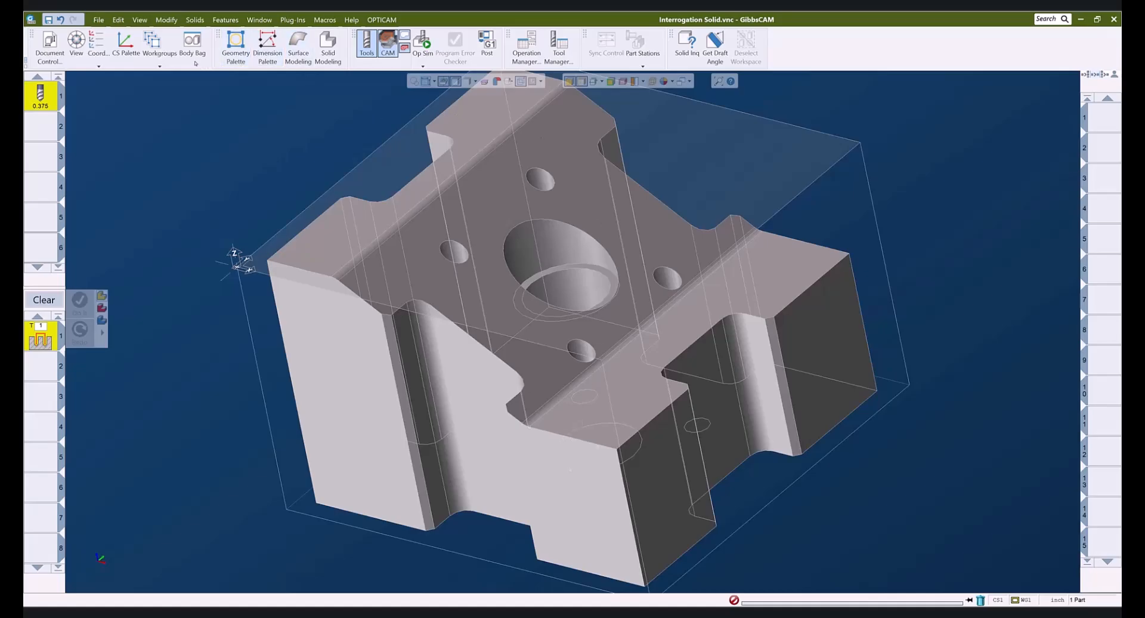
left_click(266, 49)
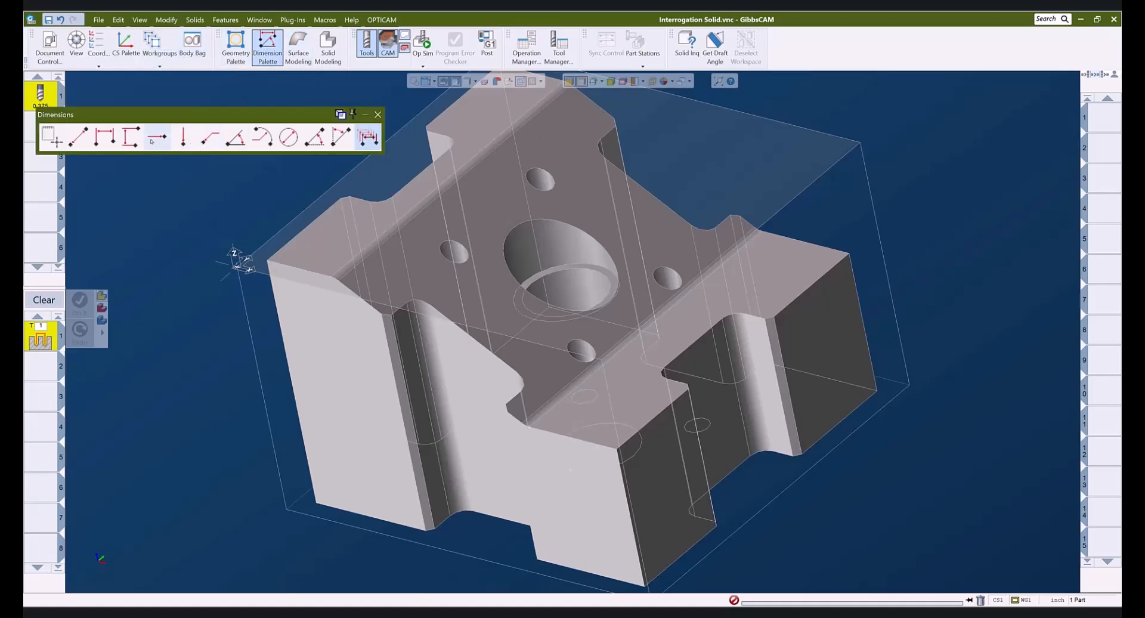
left_click(105, 141)
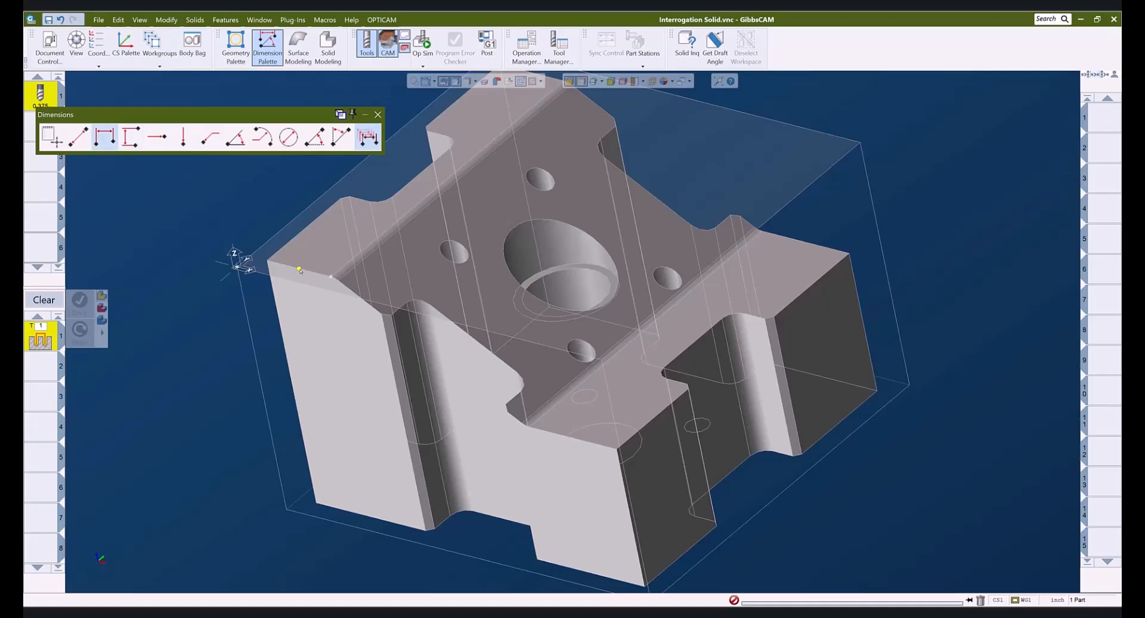
left_click(330, 278)
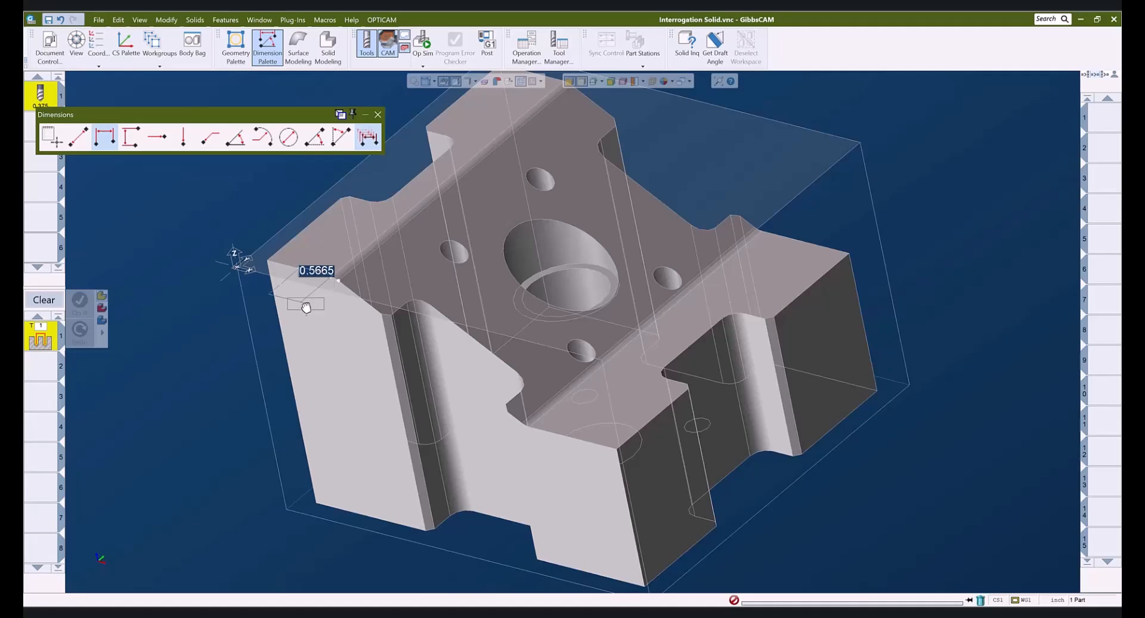
Dimension the central bore's outer circle horizontally between its left and right extremes in the top view, then finish dimensioning
key("ctrl+h")
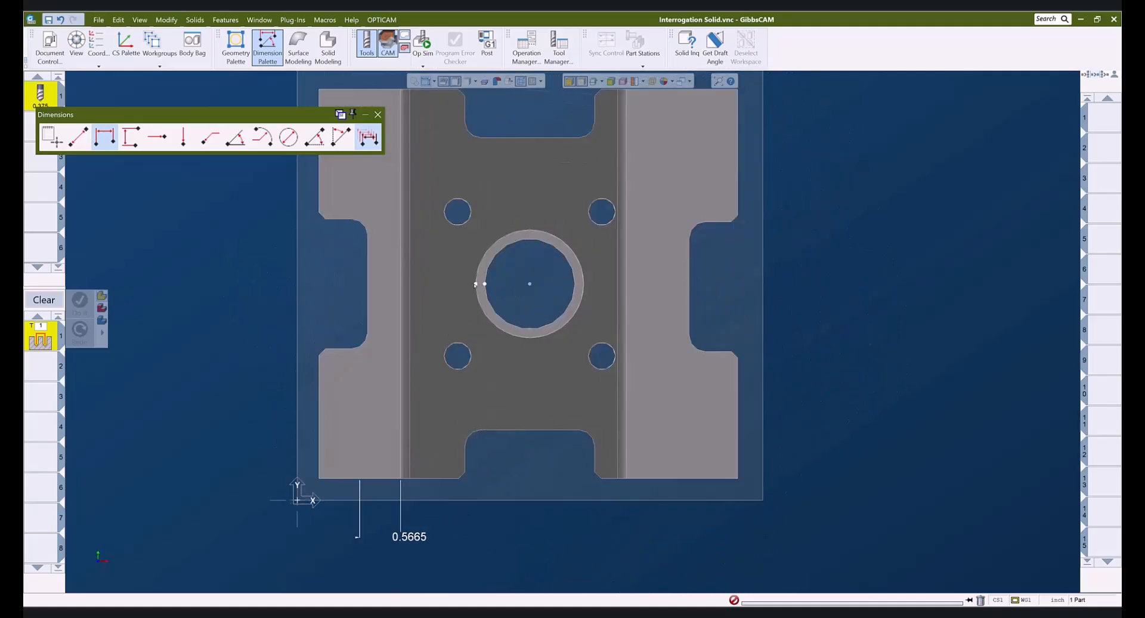
left_click(583, 284)
left_click(529, 234)
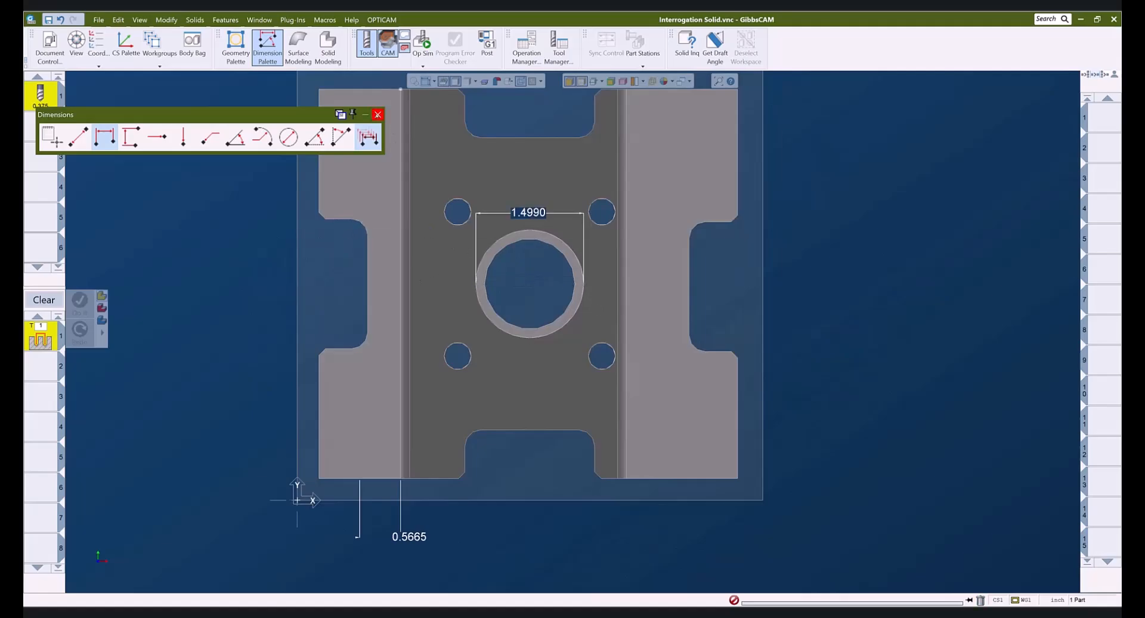
left_click(377, 115)
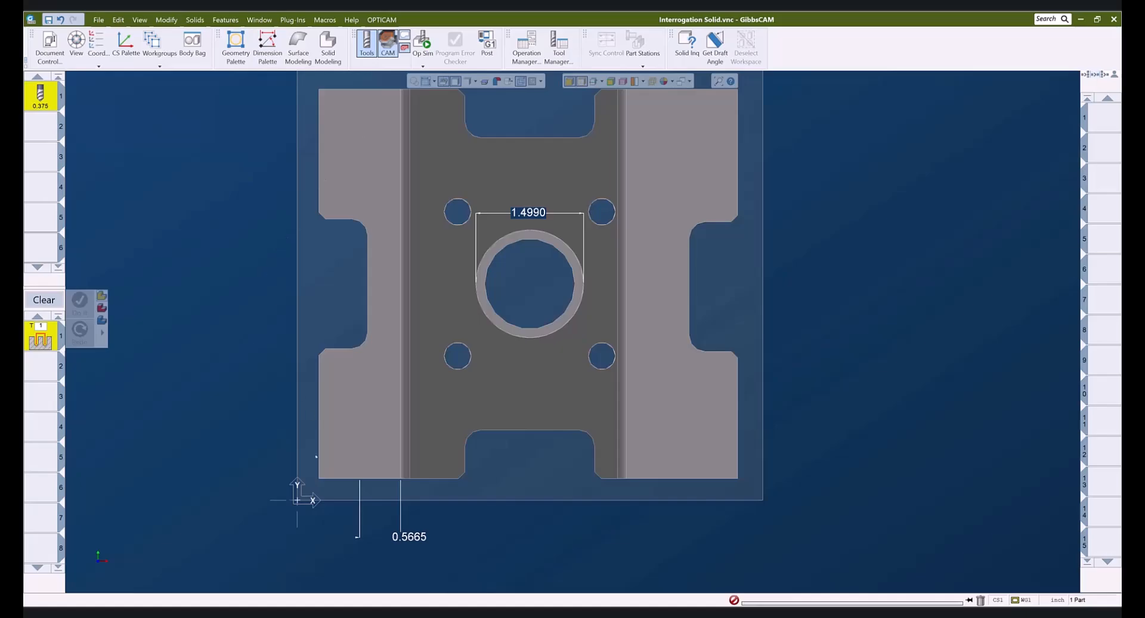
Hide the solid's edges and undo both horizontal dimensions
middle_click_drag(485, 518, 402, 268)
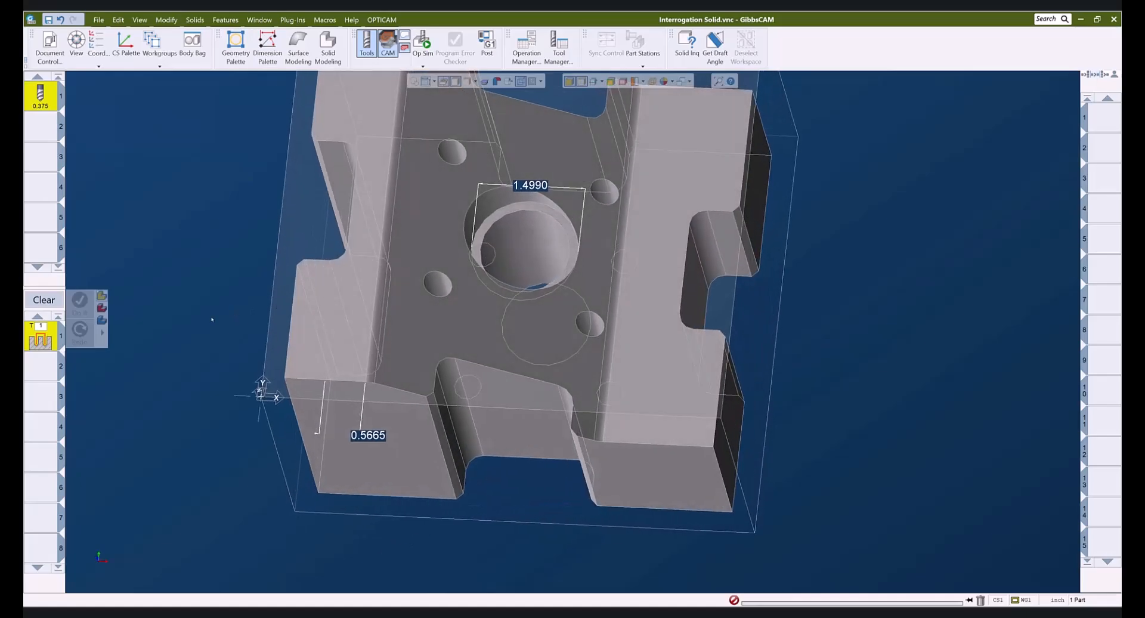
left_click(582, 82)
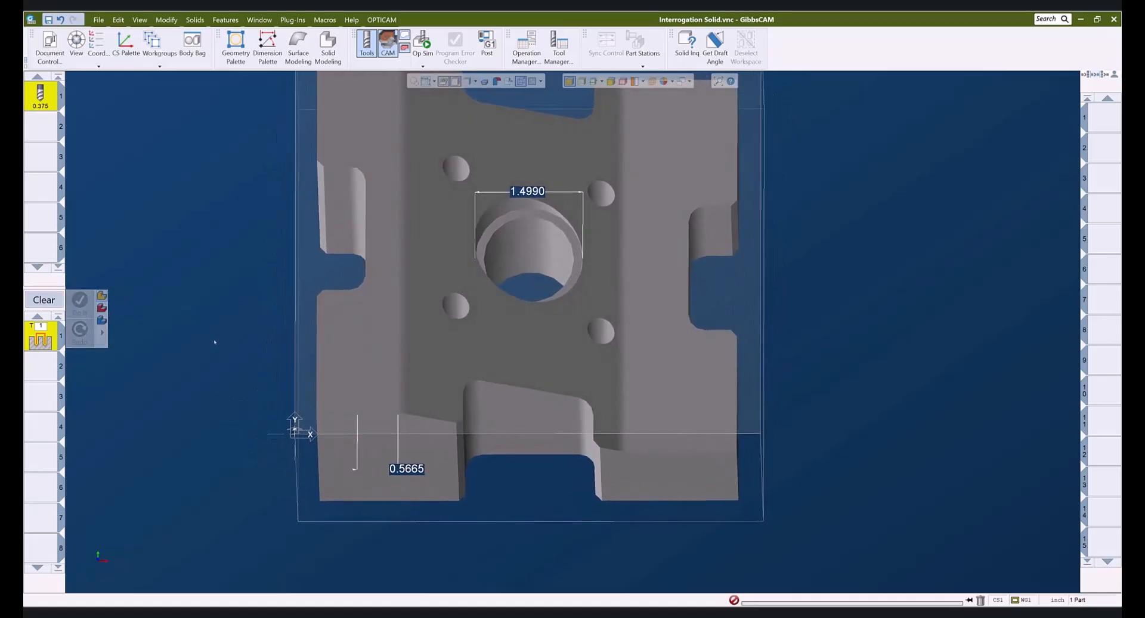
key("ctrl+z")
key("ctrl+z")
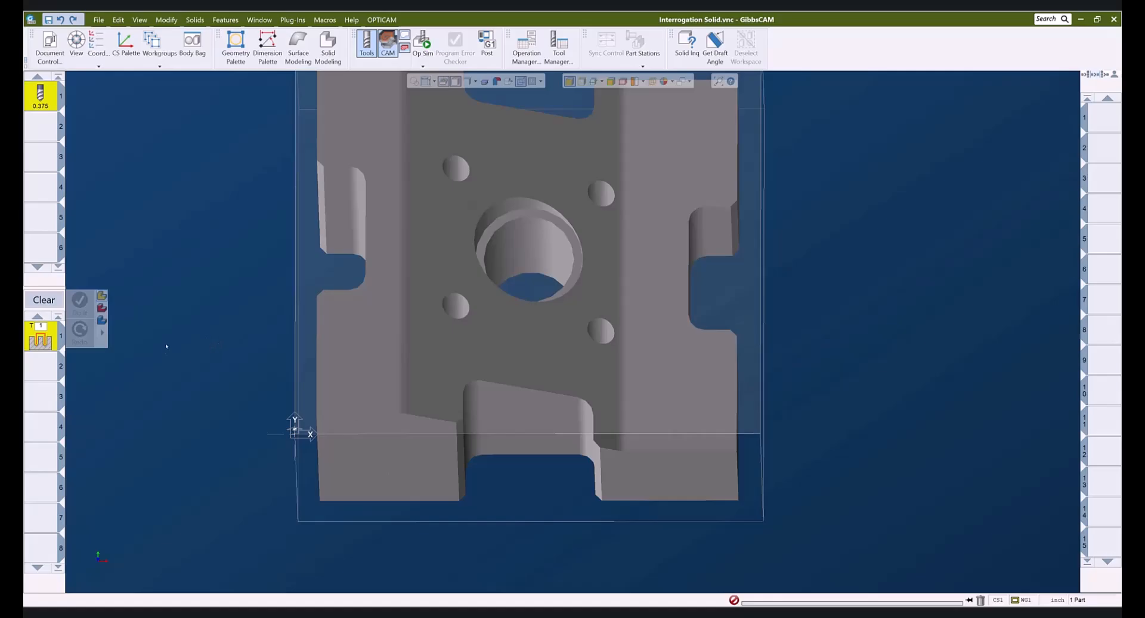
scroll(247, 330, "down", 2)
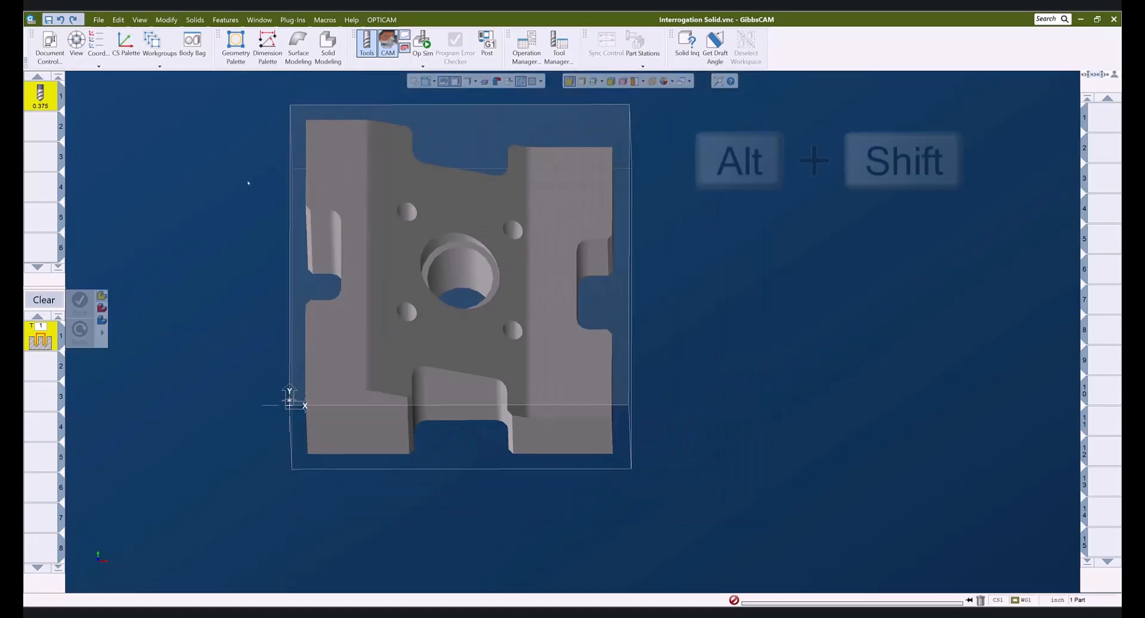
Show the solid's edges and move the part origin to the stock's back-right top corner at X 6.4567, Y 6, Z 0
left_click(582, 82)
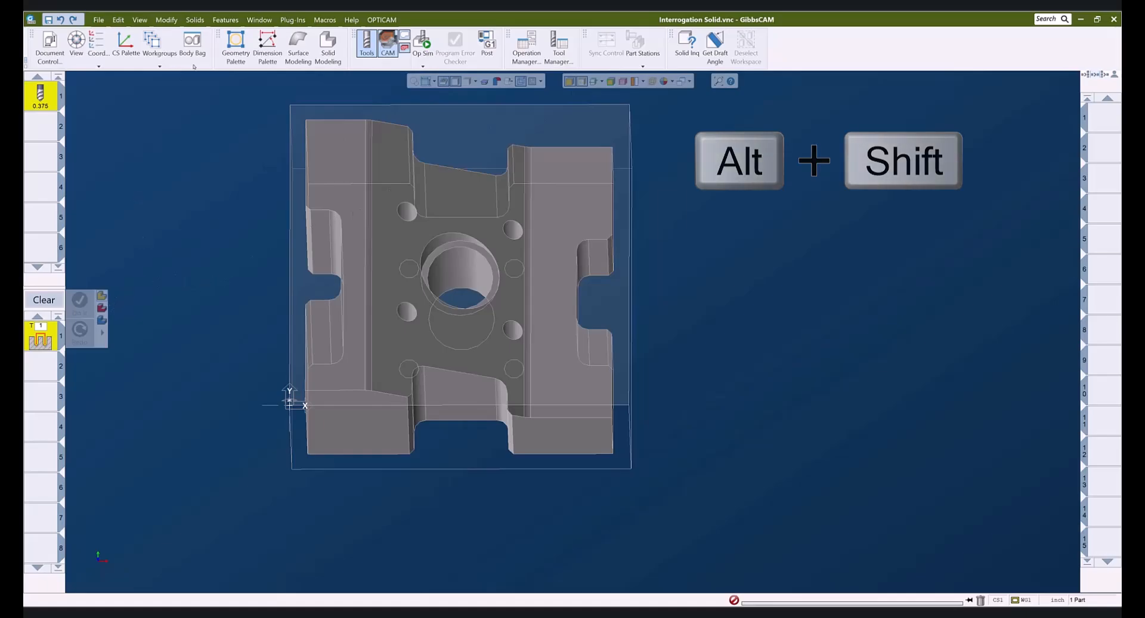
left_click(166, 20)
left_click(256, 562)
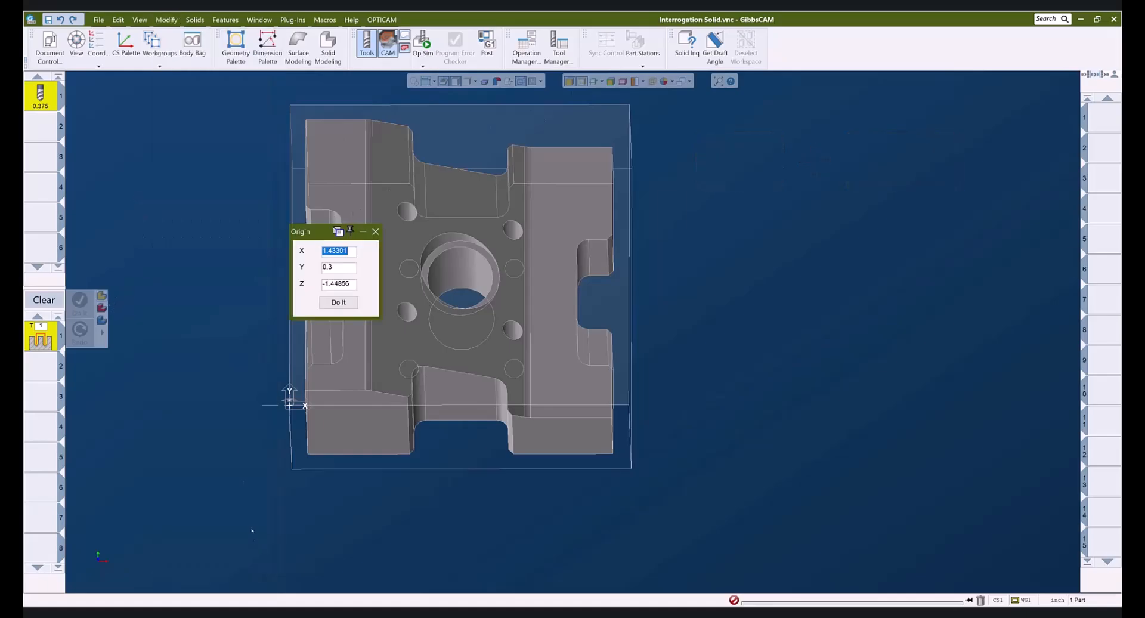
left_click_drag(319, 233, 207, 216)
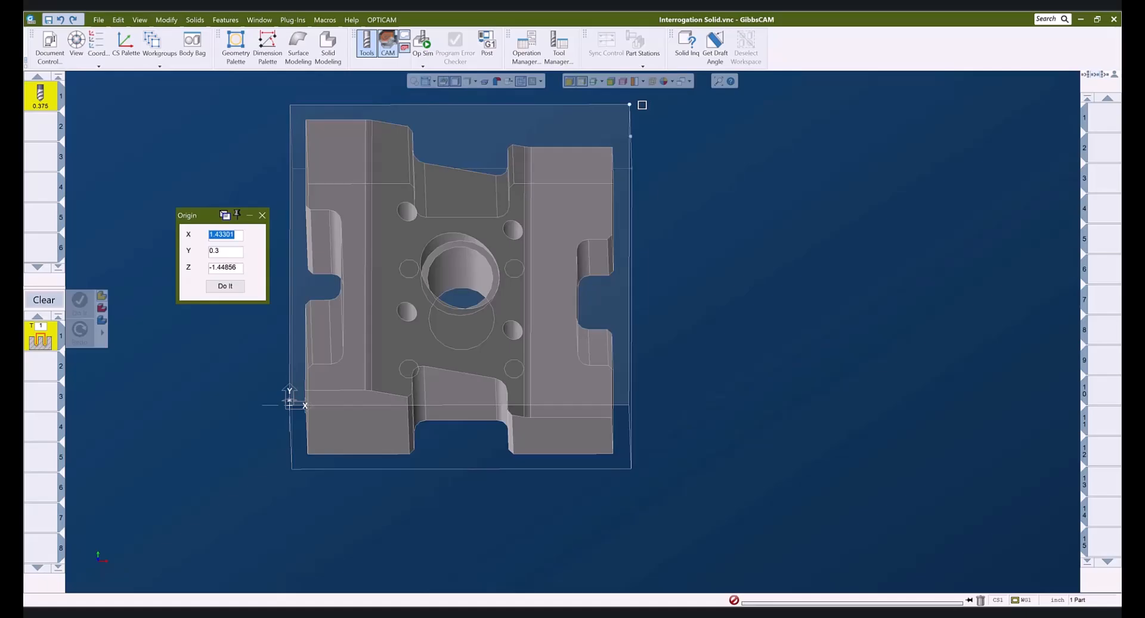
left_click(629, 104)
left_click(225, 286, "alt+shift")
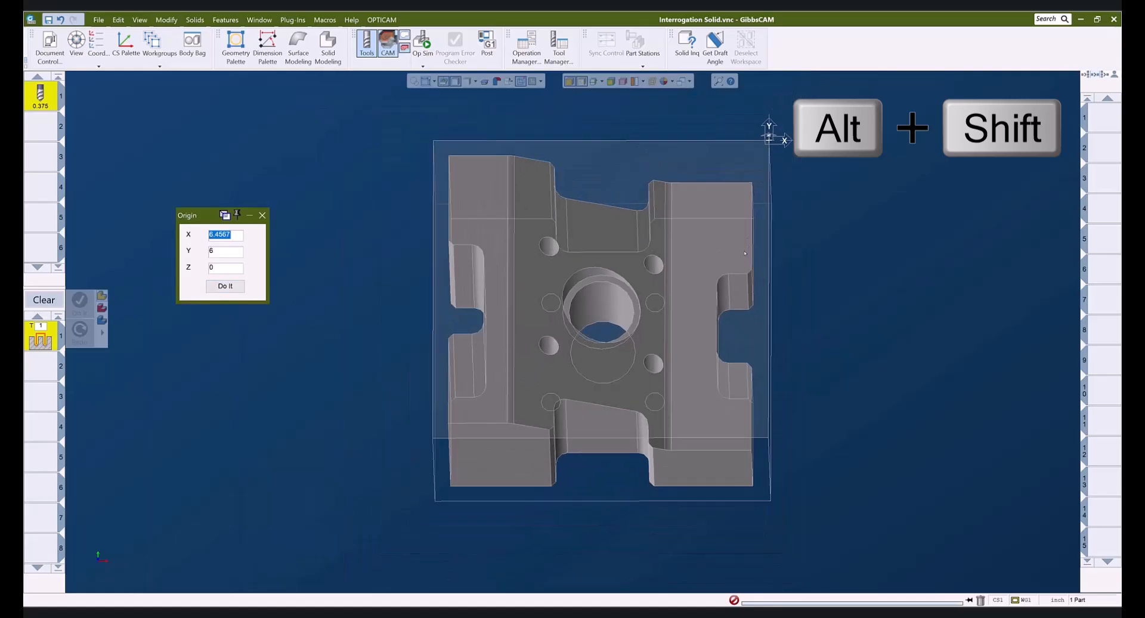
Move the part origin to the stock's back-left top corner with X -6.4567, and on to the front-right corner with X 6.4567, Y -6
left_click(434, 141)
left_click(224, 286)
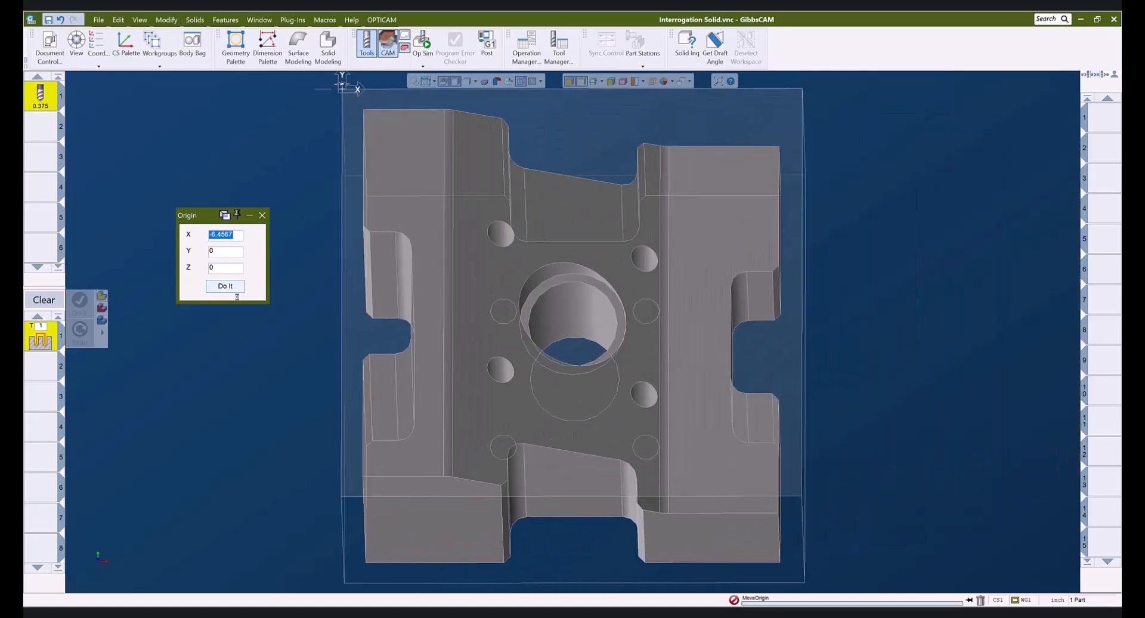
left_click(800, 495)
left_click(225, 286)
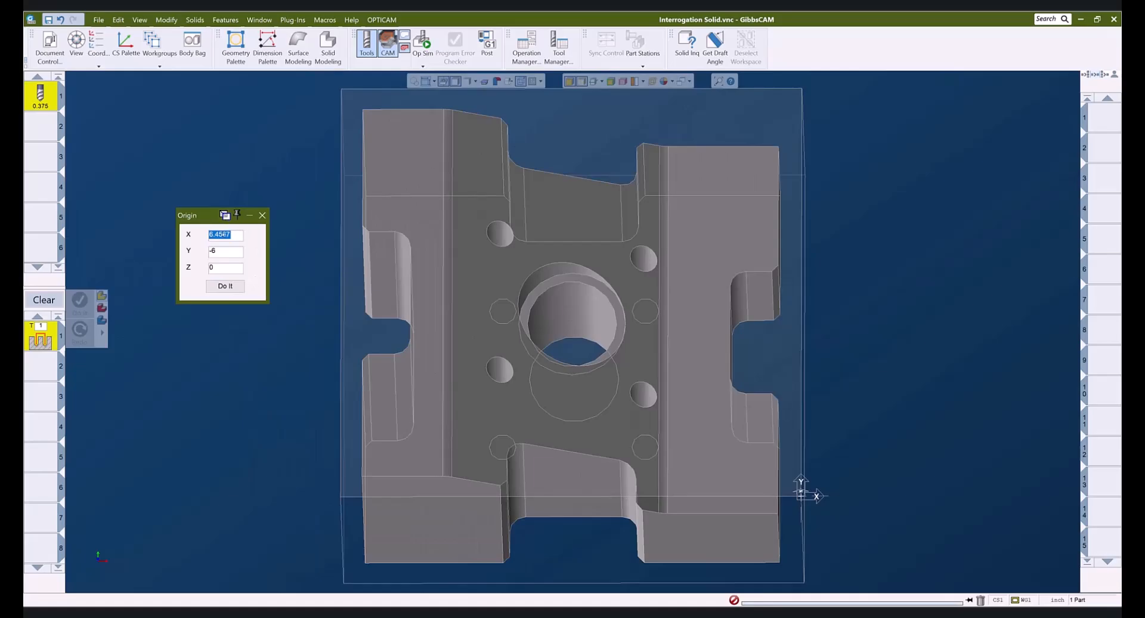
Move the part origin to the stock's front-left top corner with X -6.4567, Y 0, Z 0, and show the solid isometrically without edges
left_click(341, 496)
left_click(236, 287)
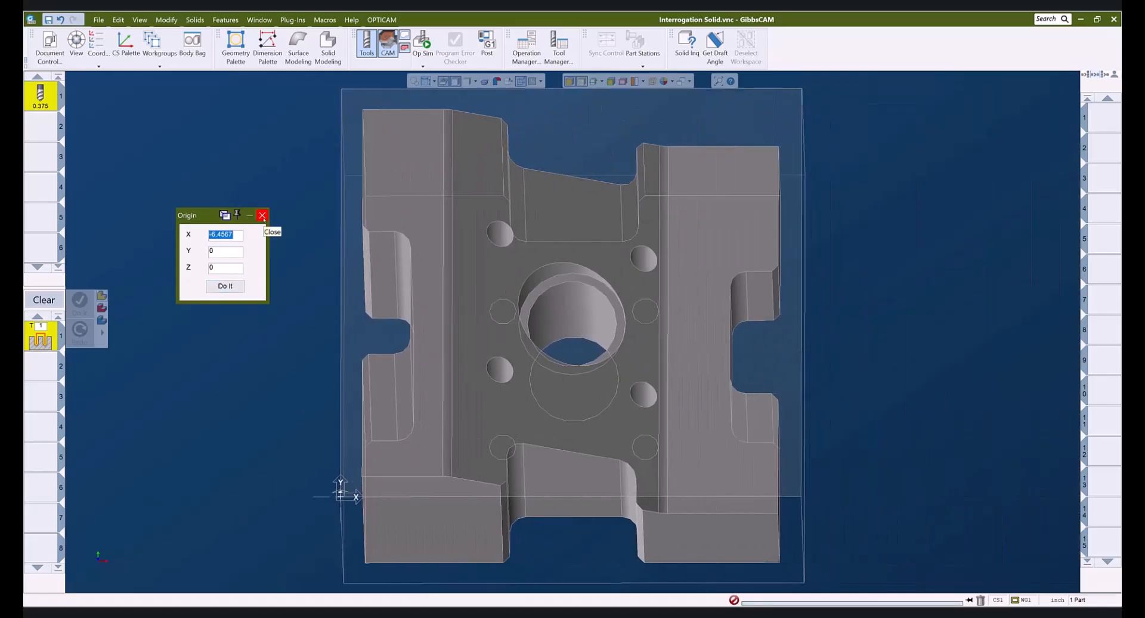
left_click(262, 216)
middle_click_drag(546, 297, 444, 259)
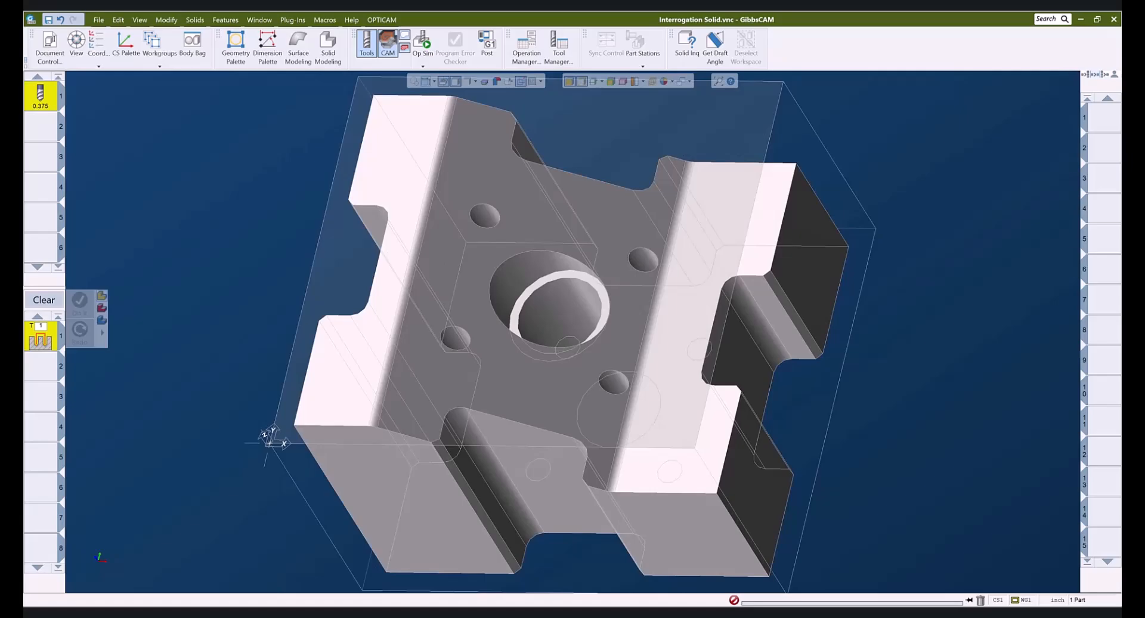
key("ctrl+i")
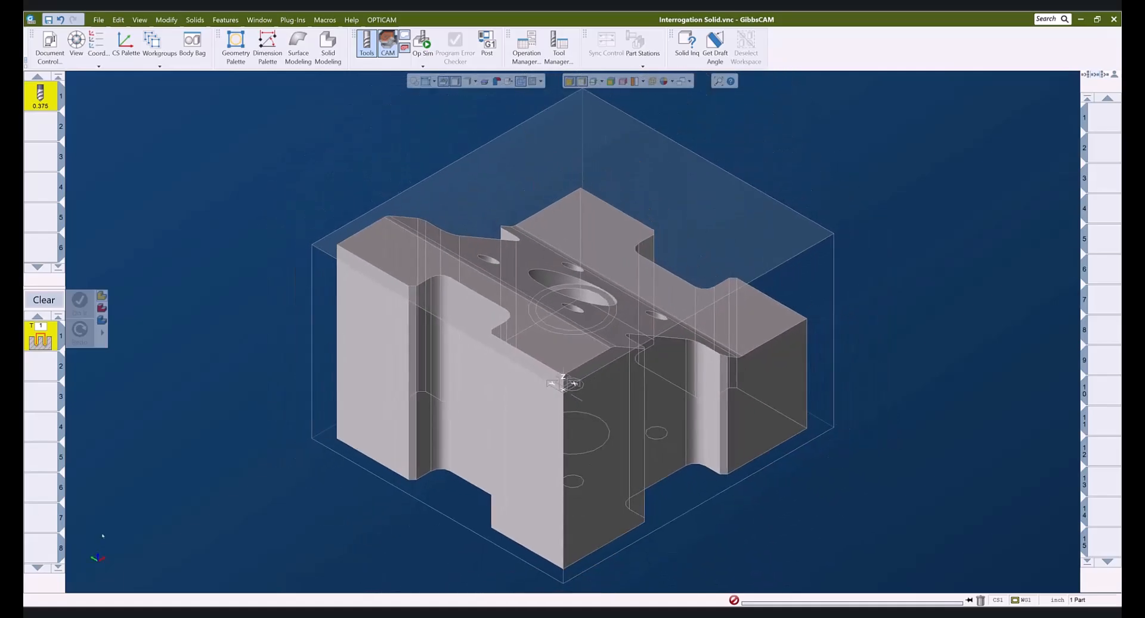
left_click(580, 82)
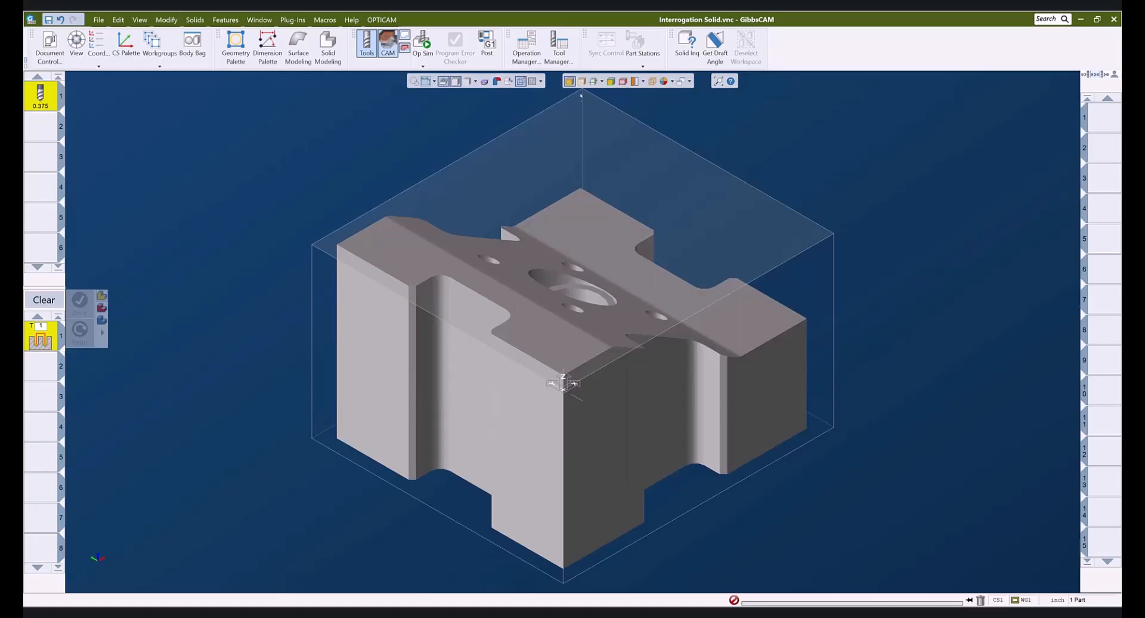